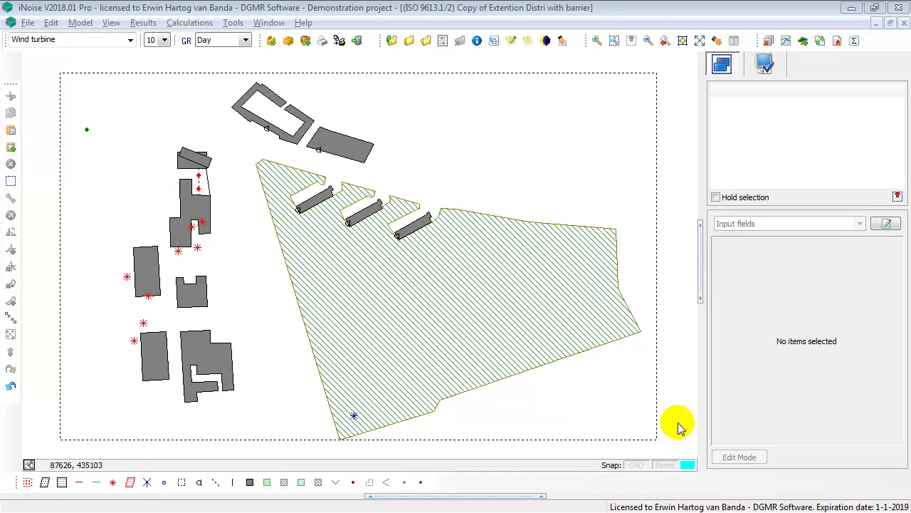
Step: Open Calculation Settings and review the Method options, then return to the Model tab's 4.00 m calculation height
{"action": "left_click", "coordinate": [196, 23]}
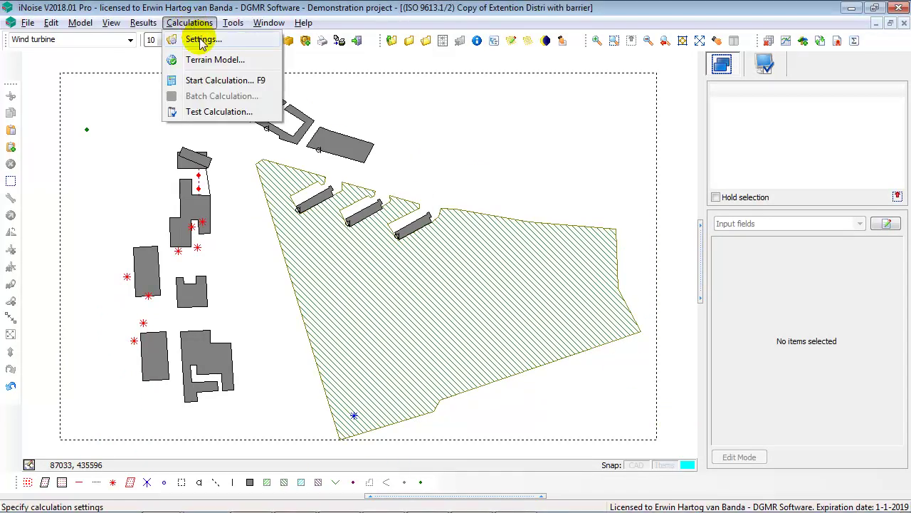
{"action": "left_click", "coordinate": [201, 40]}
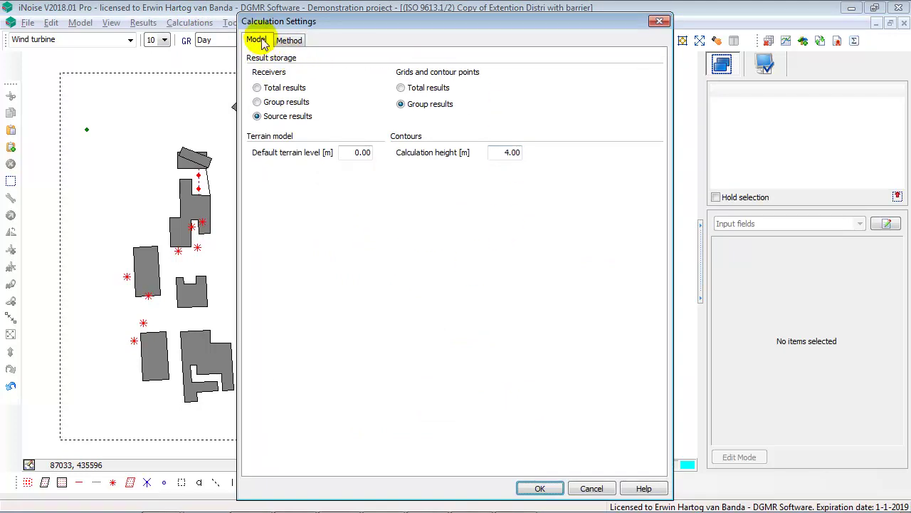
{"action": "left_click", "coordinate": [288, 40]}
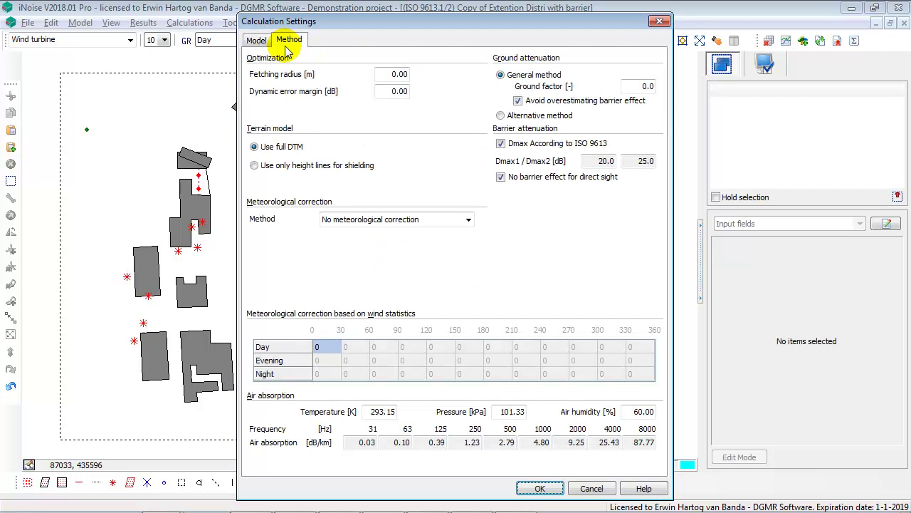
{"action": "left_click", "coordinate": [259, 41]}
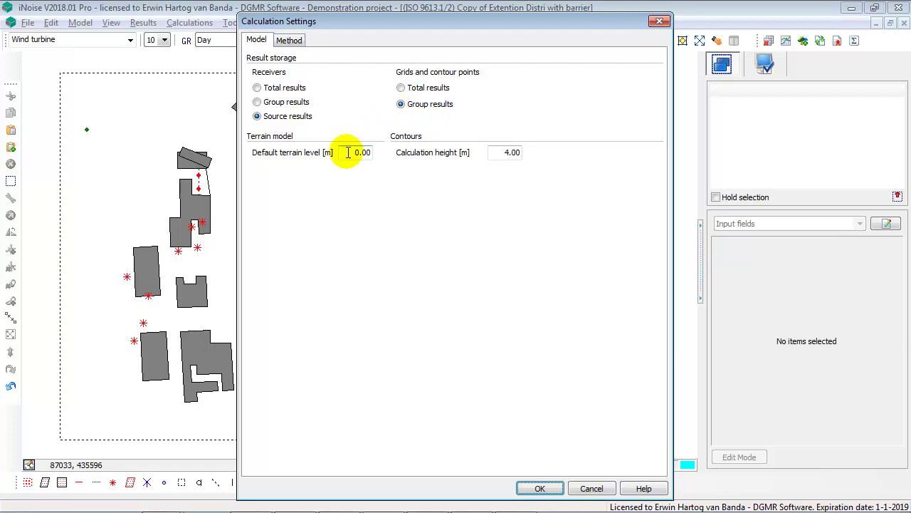
{"action": "left_click_drag", "start_coordinate": [350, 151], "coordinate": [379, 152]}
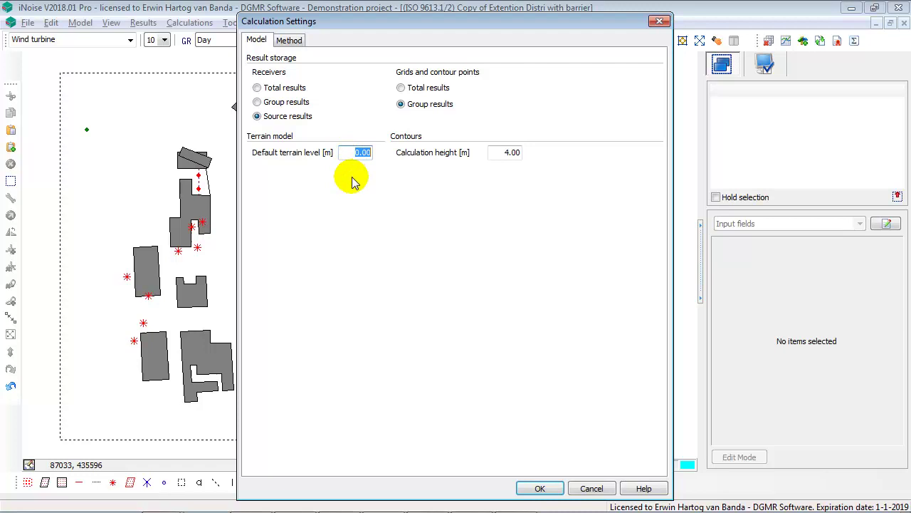
{"action": "left_click", "coordinate": [362, 151]}
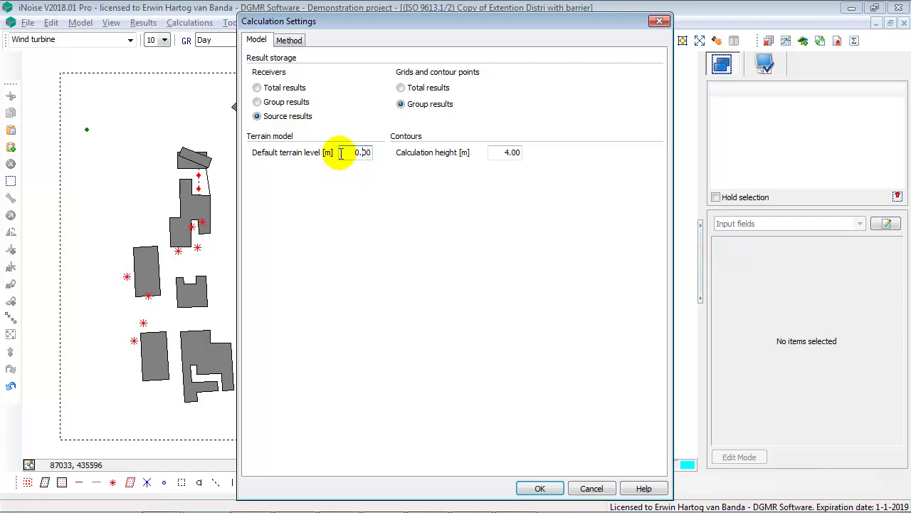
{"action": "double_click", "coordinate": [361, 152]}
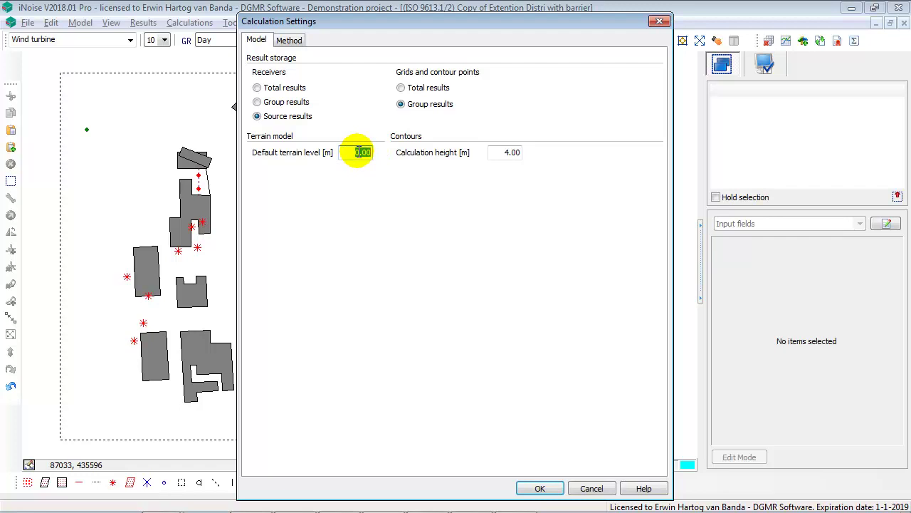
{"action": "left_click", "coordinate": [494, 151]}
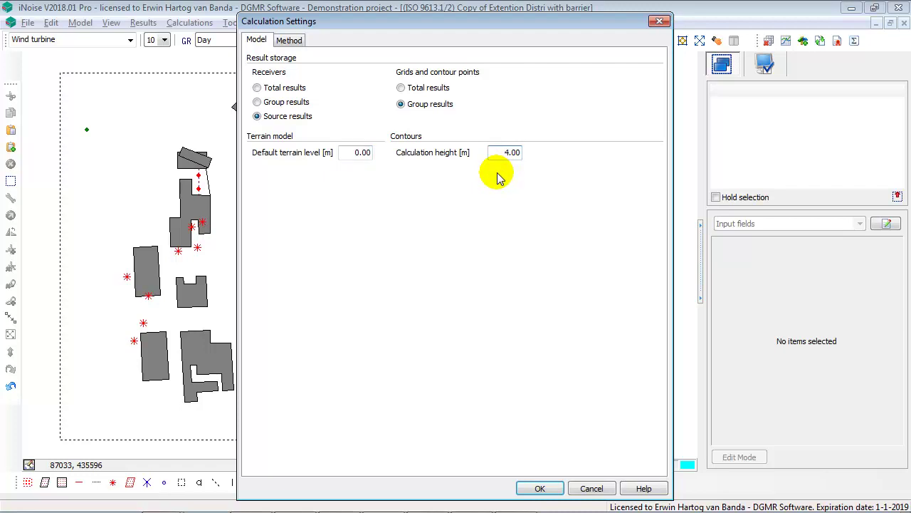
{"action": "double_click", "coordinate": [499, 152]}
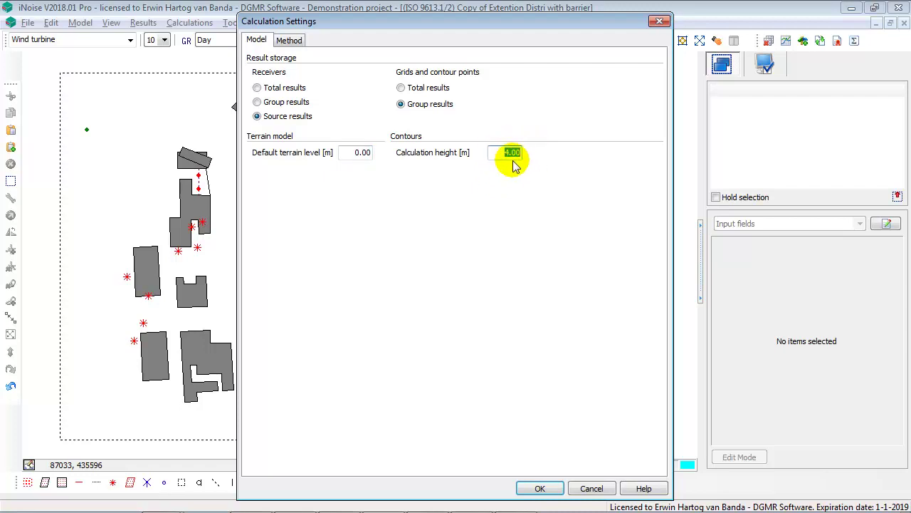
{"action": "left_click", "coordinate": [591, 489]}
{"action": "double_click", "coordinate": [323, 74]}
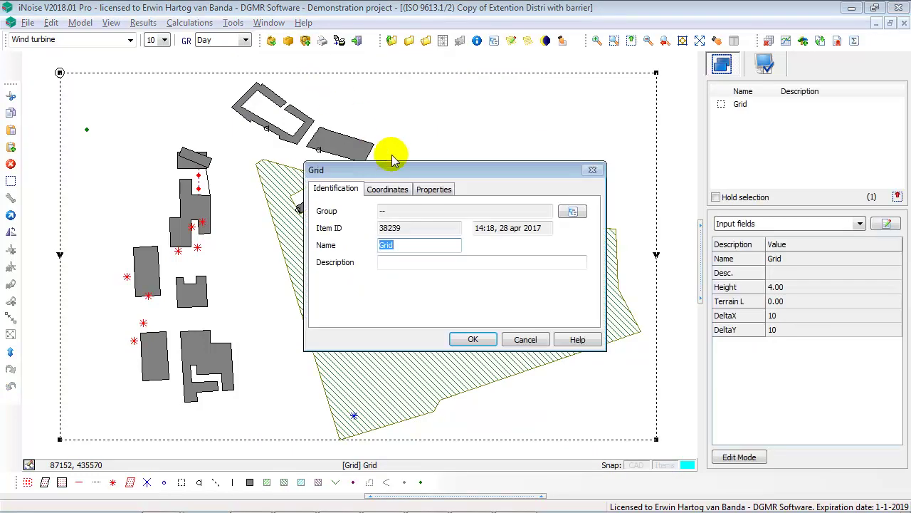
{"action": "left_click", "coordinate": [434, 189]}
{"action": "left_click", "coordinate": [387, 189]}
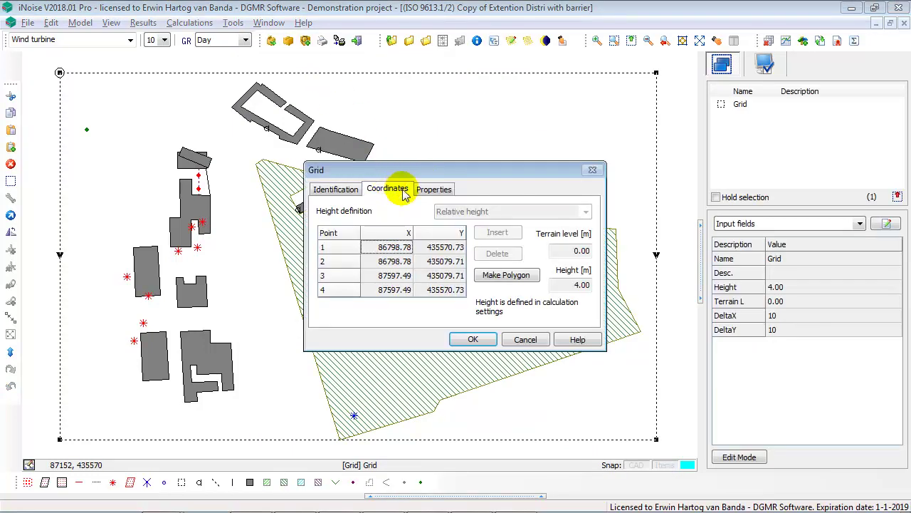
{"action": "double_click", "coordinate": [578, 284]}
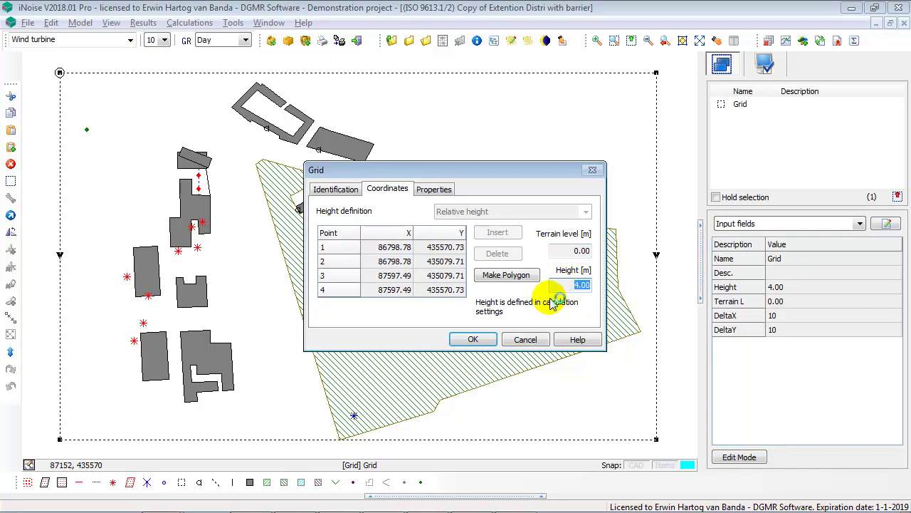
{"action": "left_click", "coordinate": [533, 342]}
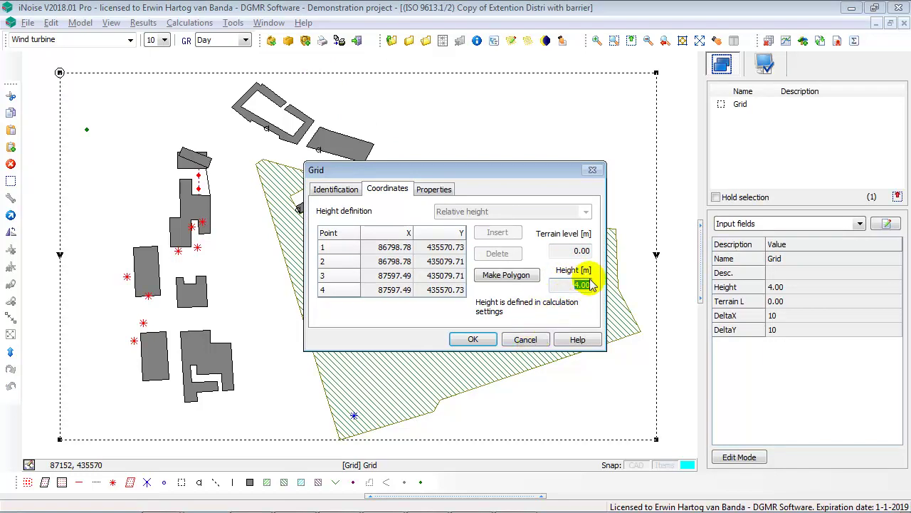
{"action": "left_click", "coordinate": [534, 340]}
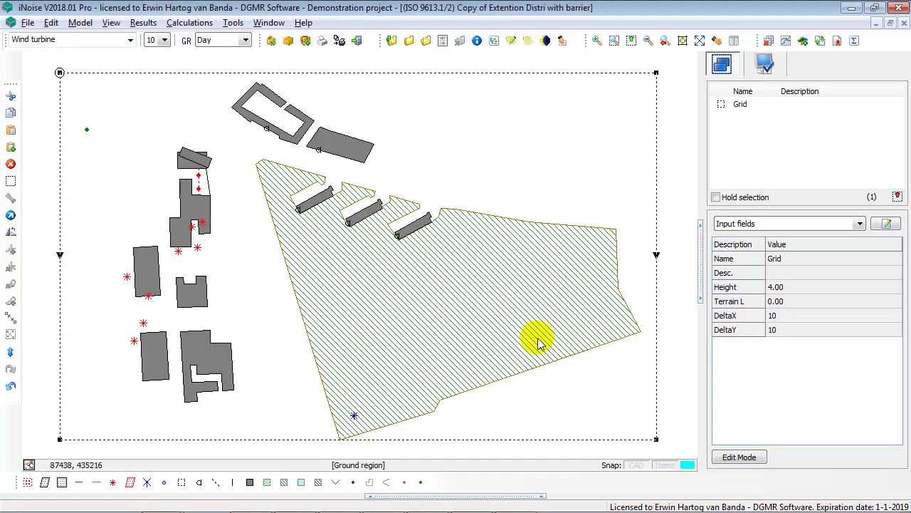
{"action": "left_click", "coordinate": [199, 23]}
{"action": "left_click", "coordinate": [204, 40]}
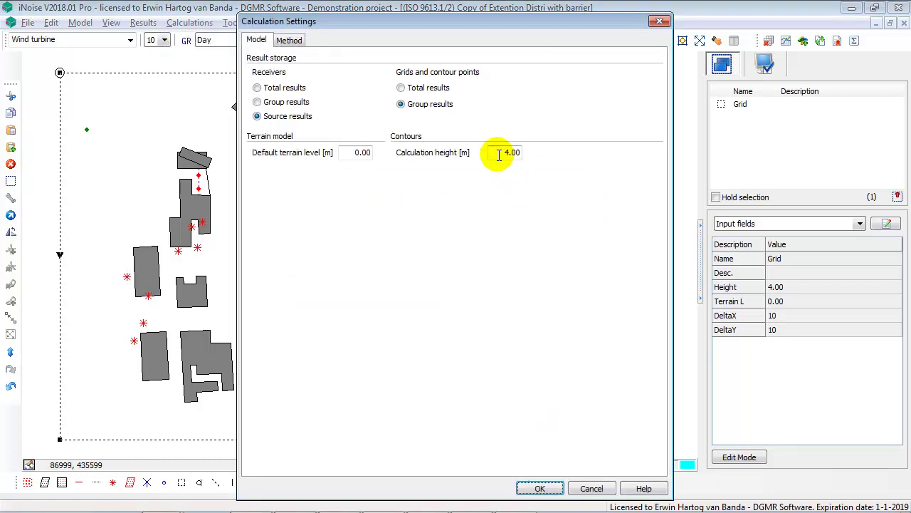
{"action": "left_click_drag", "start_coordinate": [498, 152], "coordinate": [524, 151]}
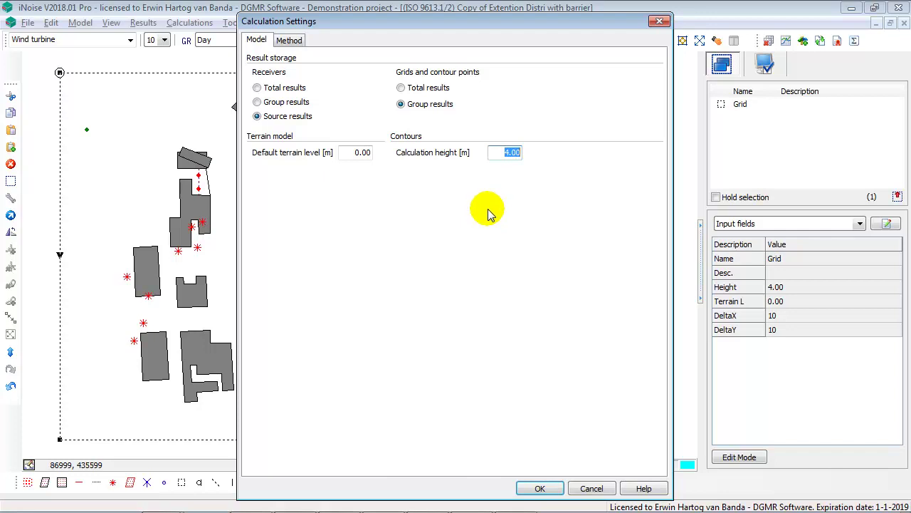
{"action": "left_click", "coordinate": [512, 152]}
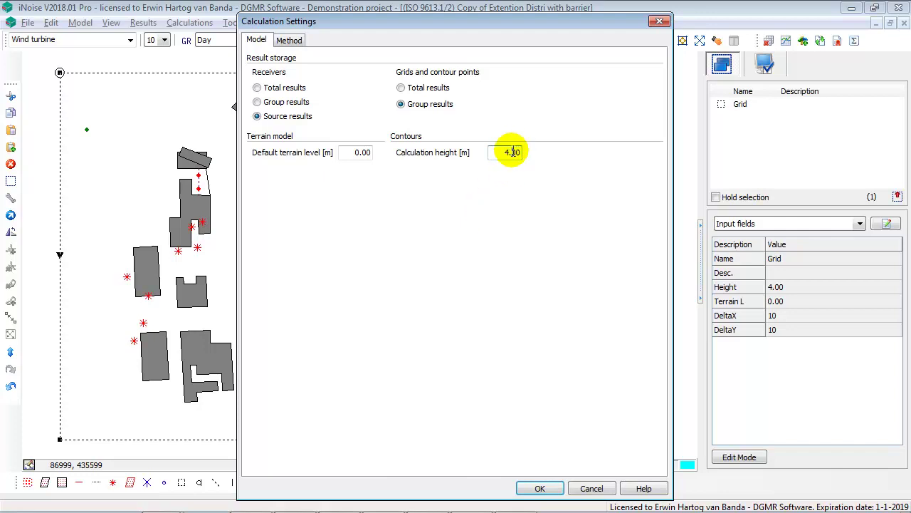
Step: Show the Method settings and select the Fetching radius (0.00) and Dynamic error margin fields
{"action": "left_click", "coordinate": [292, 41]}
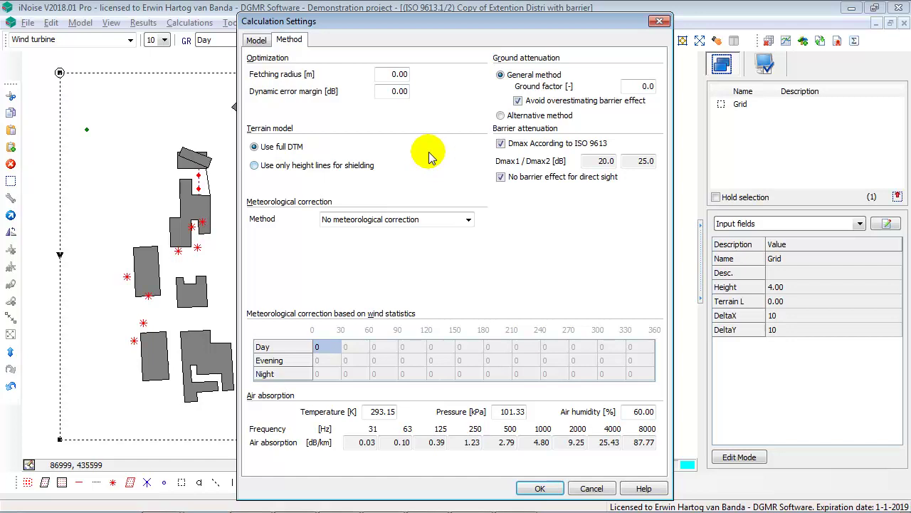
{"action": "left_click_drag", "start_coordinate": [382, 73], "coordinate": [417, 90]}
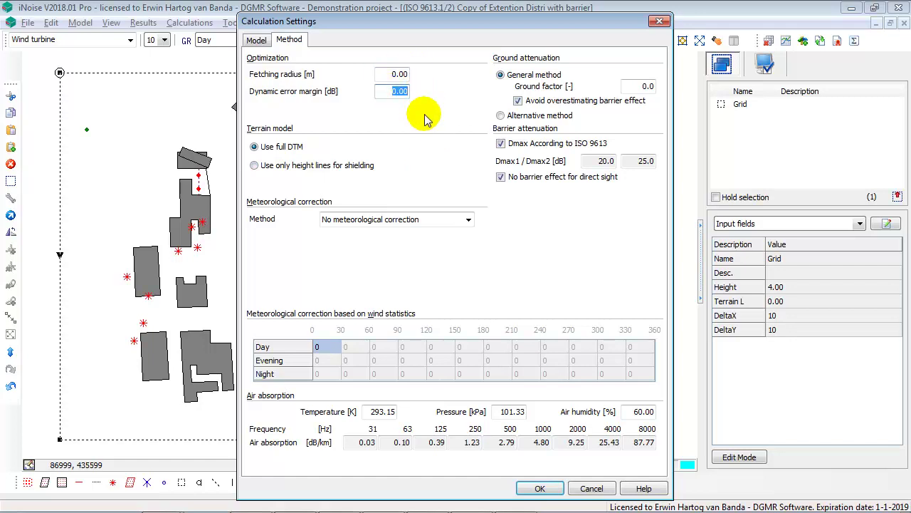
{"action": "left_click", "coordinate": [401, 90]}
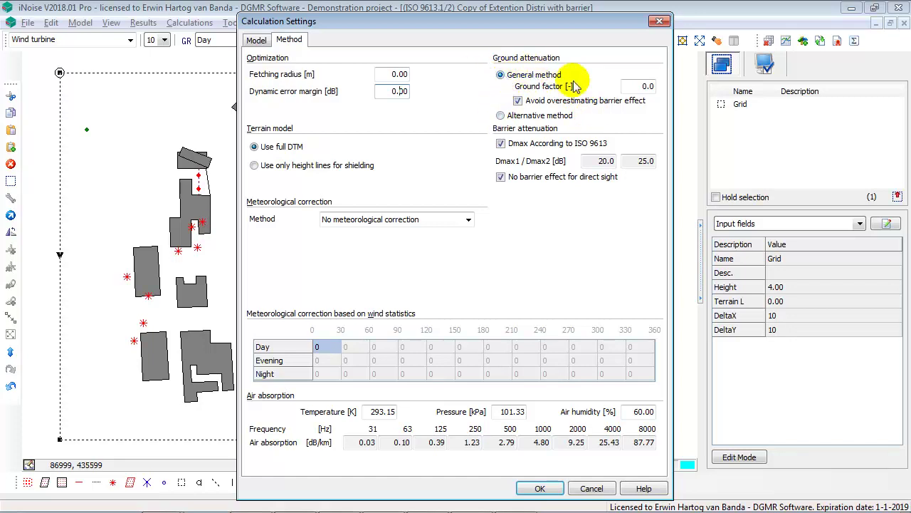
{"action": "double_click", "coordinate": [647, 87]}
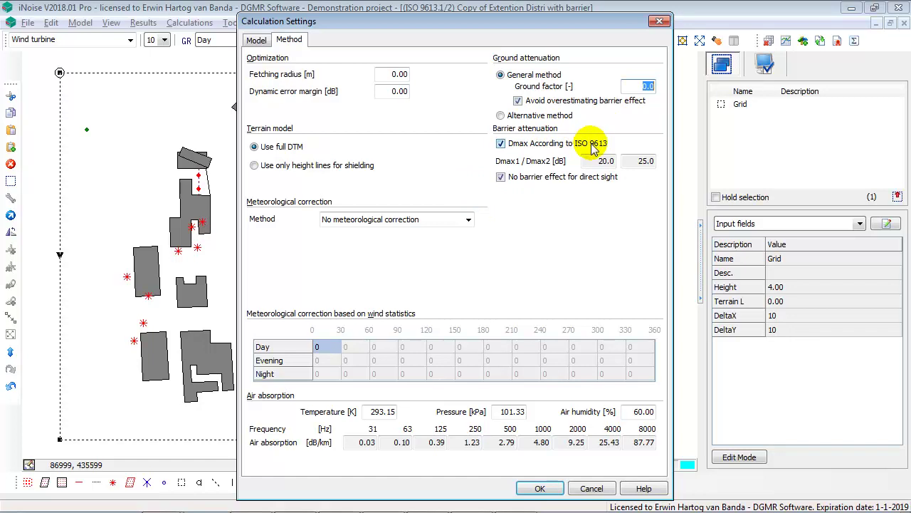
{"action": "left_click", "coordinate": [605, 161]}
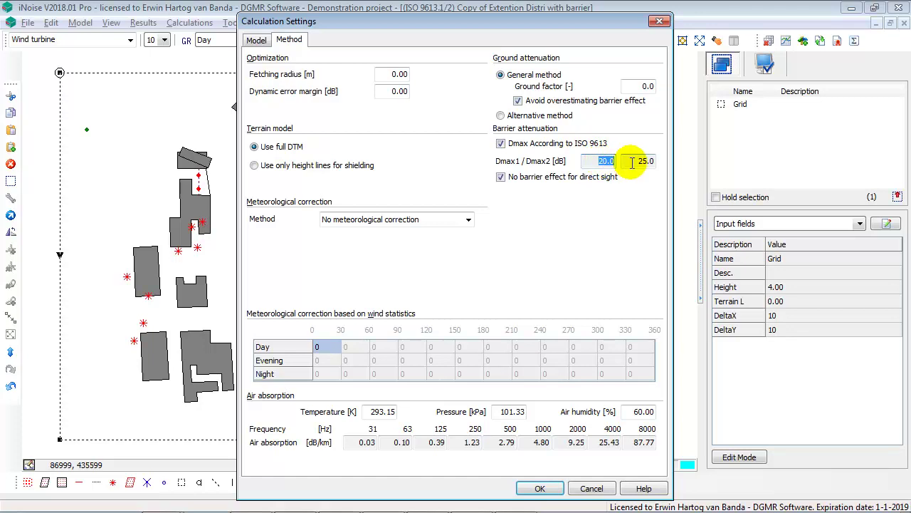
{"action": "left_click", "coordinate": [645, 161]}
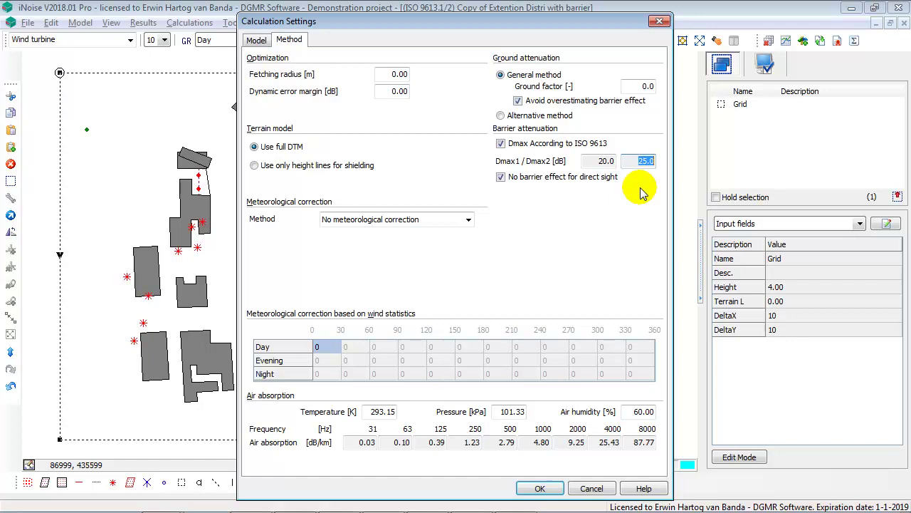
{"action": "left_click", "coordinate": [500, 144]}
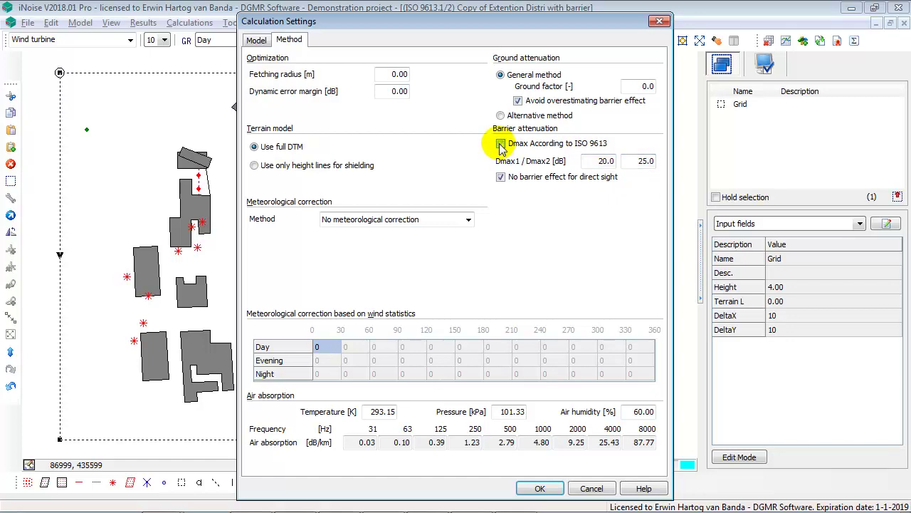
{"action": "left_click", "coordinate": [611, 161]}
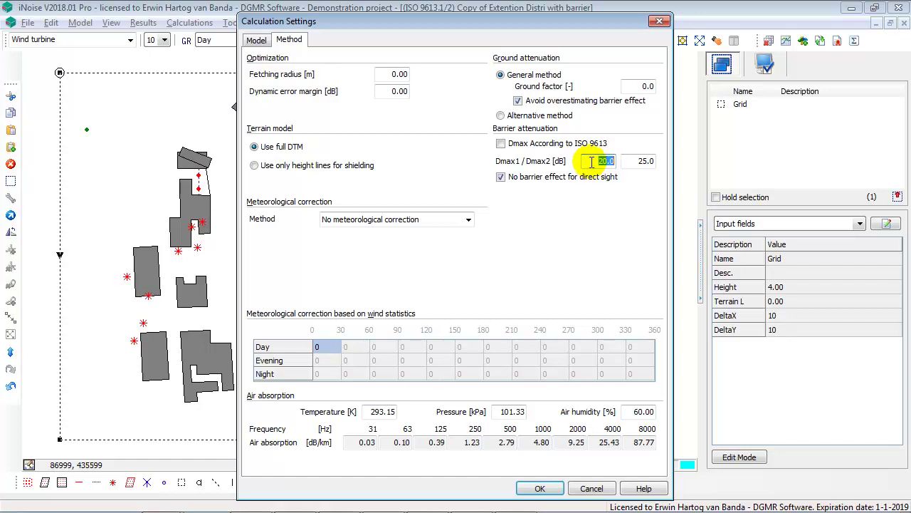
{"action": "left_click", "coordinate": [501, 144]}
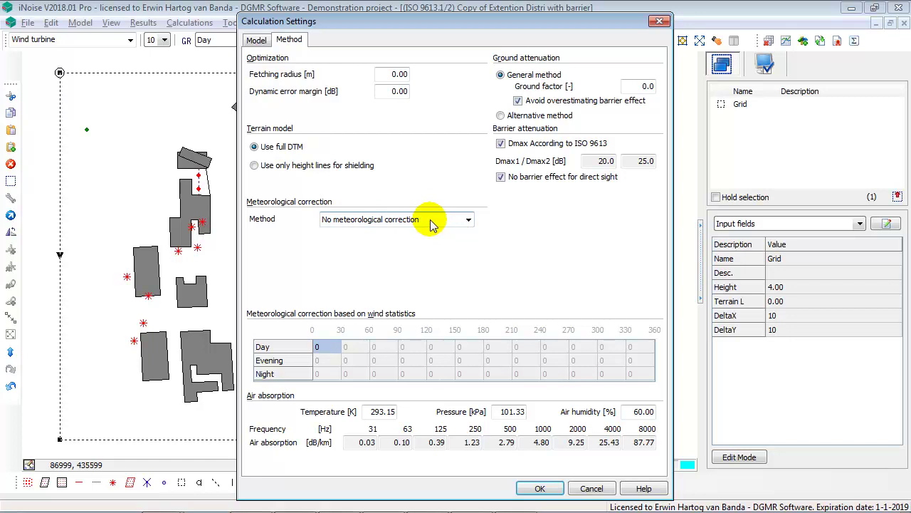
Step: Set meteorological correction to CONCAWE per period and change the Day wind direction from -1 to 0
{"action": "left_click", "coordinate": [468, 221]}
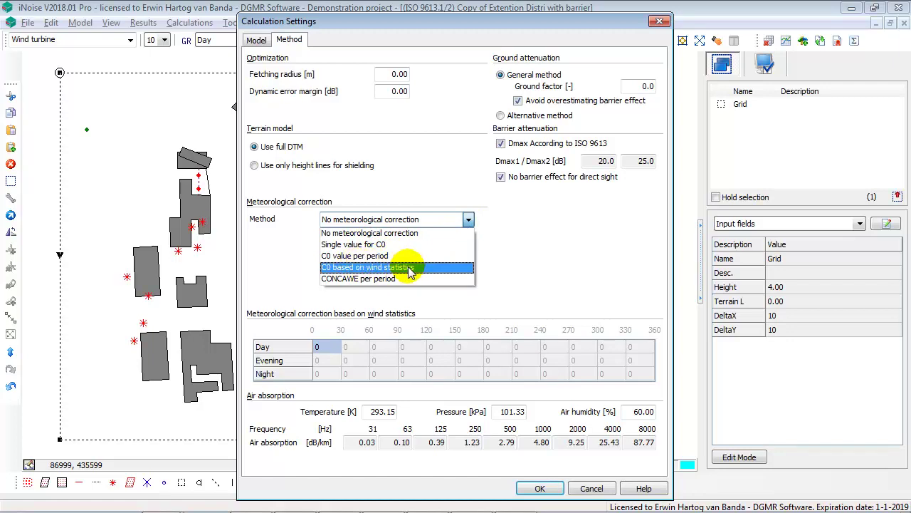
{"action": "left_click", "coordinate": [359, 278]}
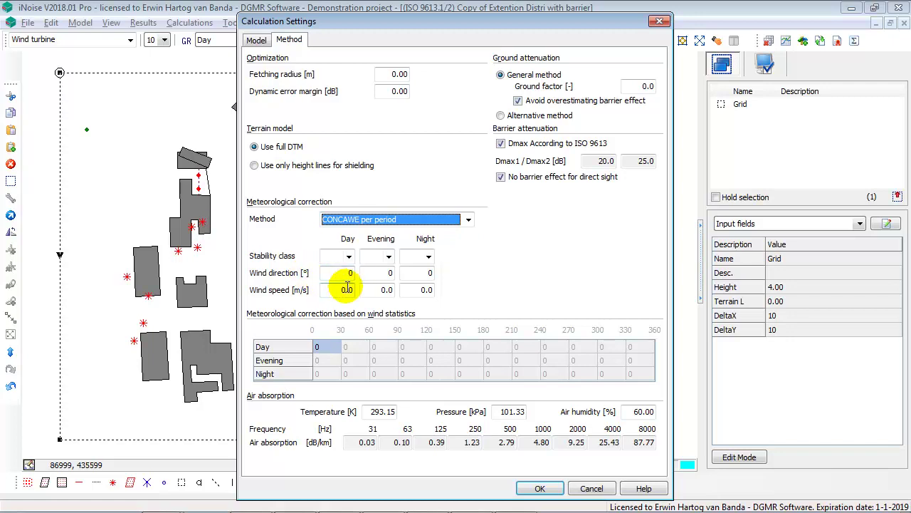
{"action": "left_click", "coordinate": [340, 272]}
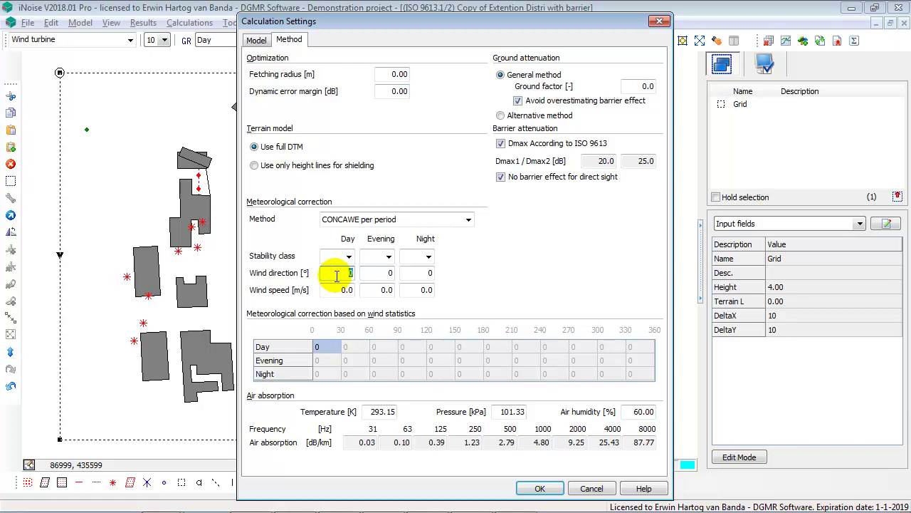
{"action": "left_click", "coordinate": [376, 273]}
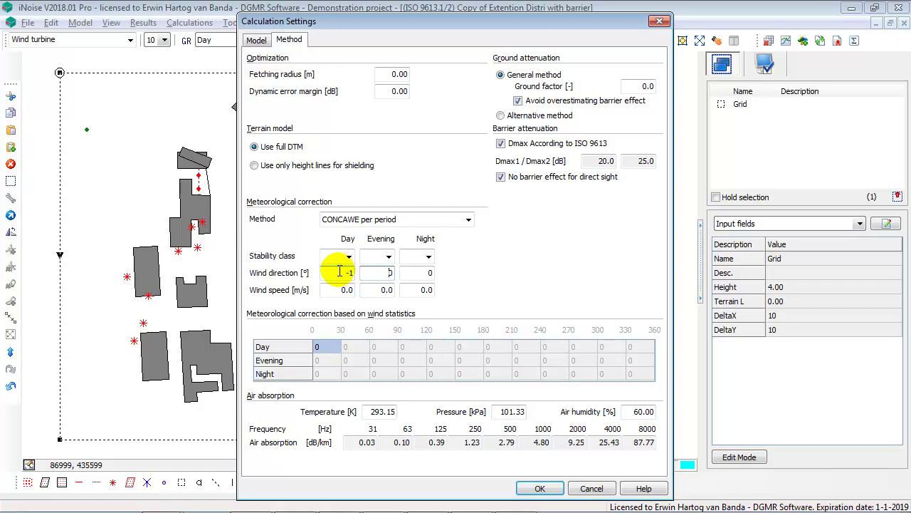
{"action": "left_click", "coordinate": [349, 273]}
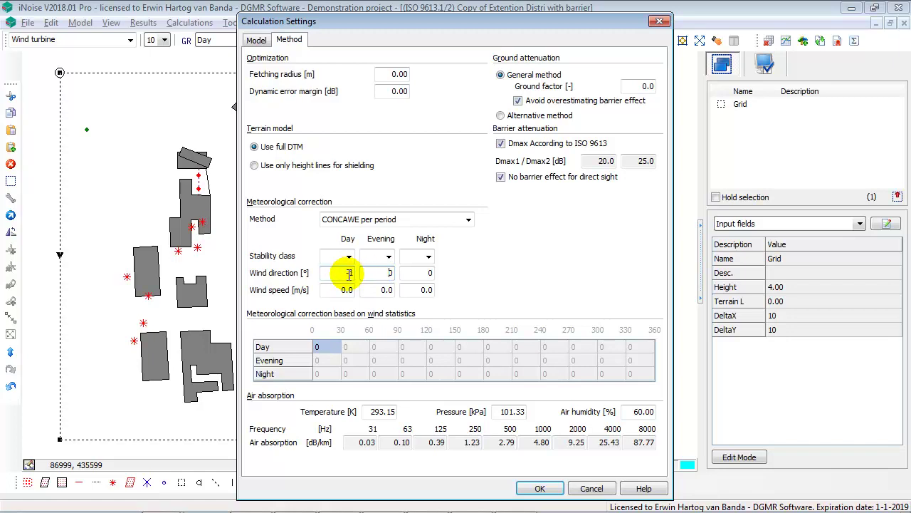
{"action": "left_click_drag", "start_coordinate": [358, 273], "coordinate": [330, 272]}
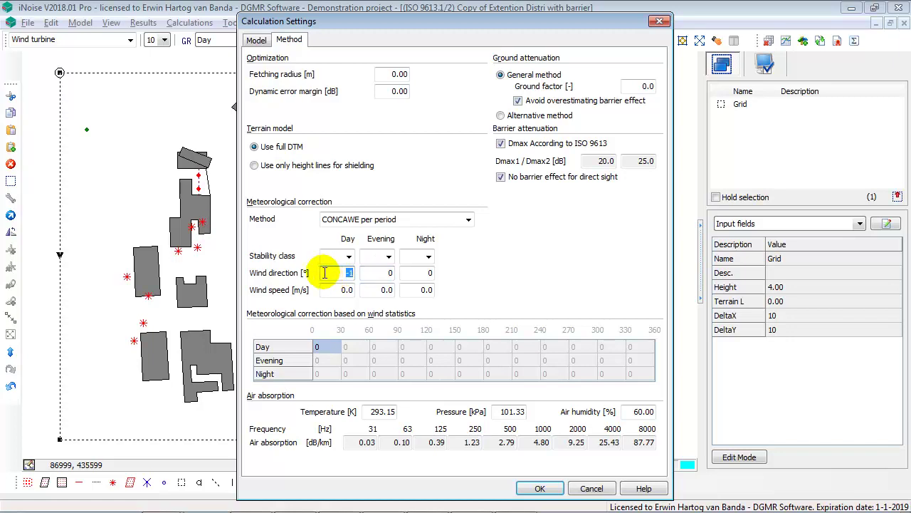
{"action": "type", "text": "0"}
{"action": "left_click", "coordinate": [386, 274]}
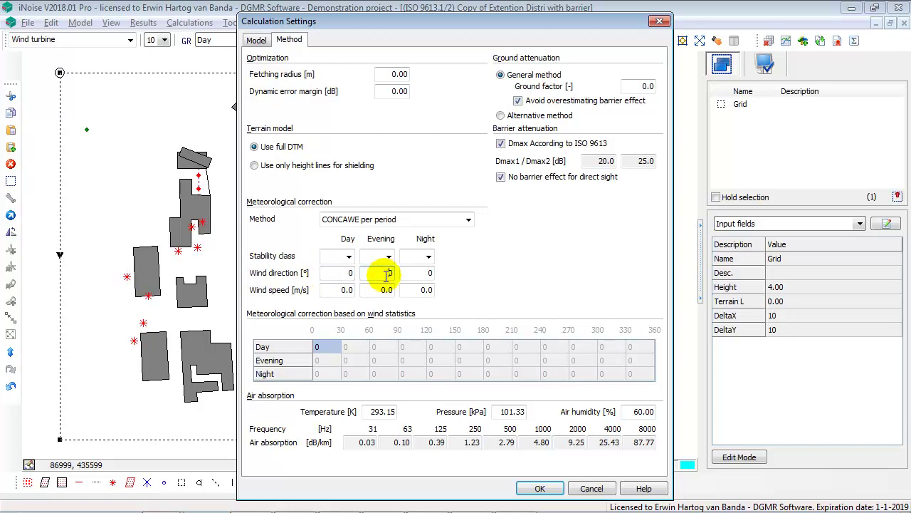
{"action": "left_click", "coordinate": [379, 412]}
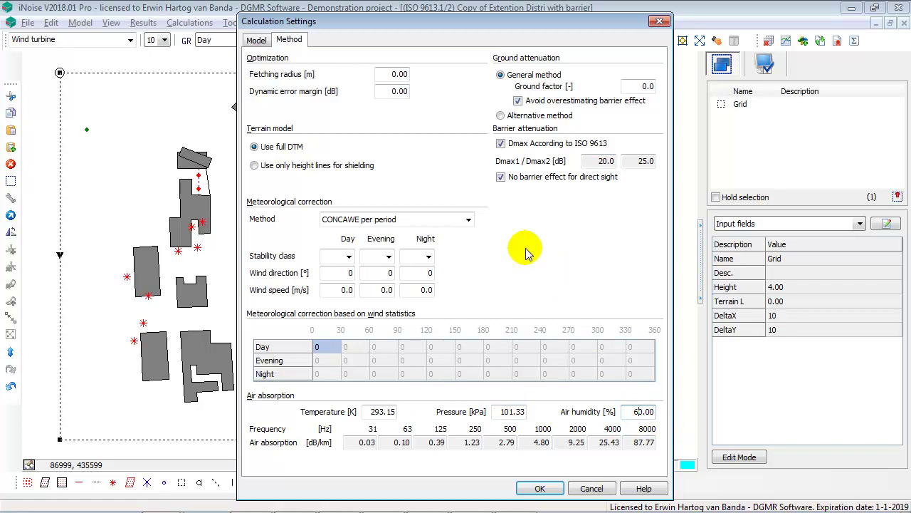
Step: Cancel the settings changes and run the calculation for all calculation points
{"action": "left_click", "coordinate": [596, 490]}
{"action": "left_click", "coordinate": [501, 180]}
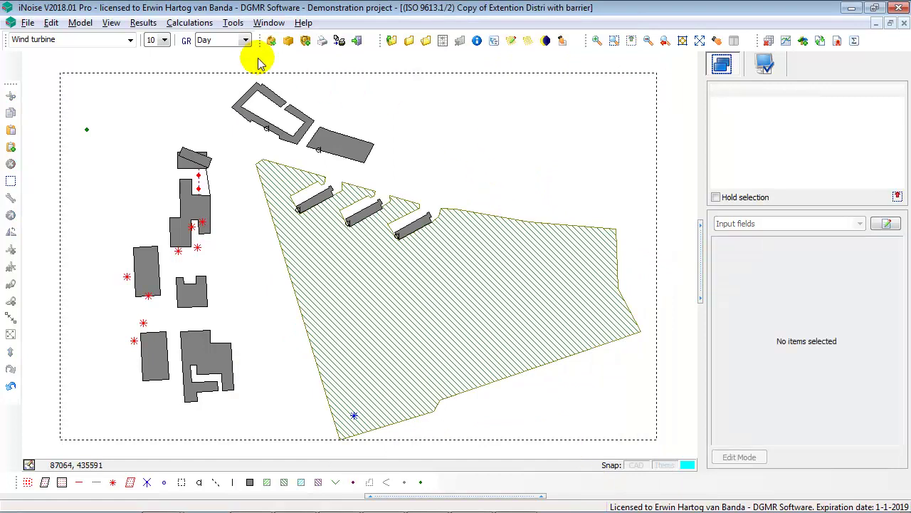
{"action": "left_click", "coordinate": [186, 24]}
{"action": "left_click", "coordinate": [177, 79]}
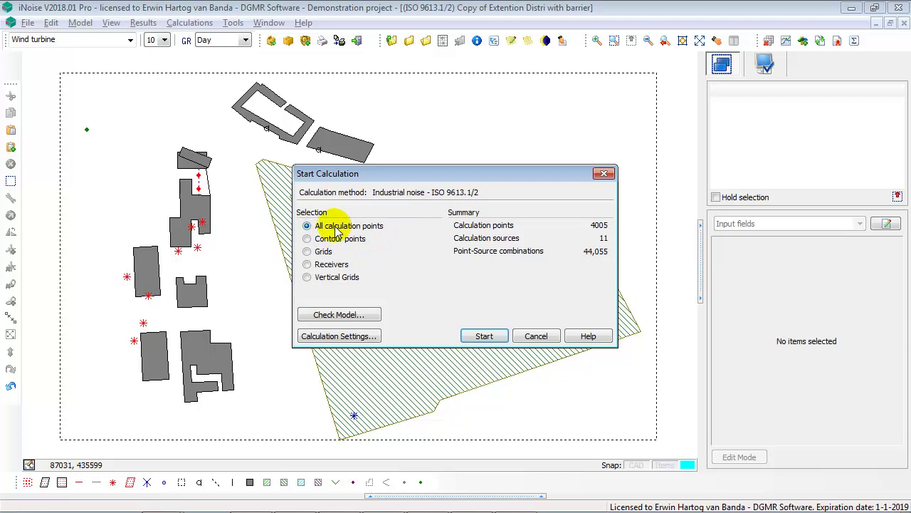
{"action": "left_click", "coordinate": [487, 336]}
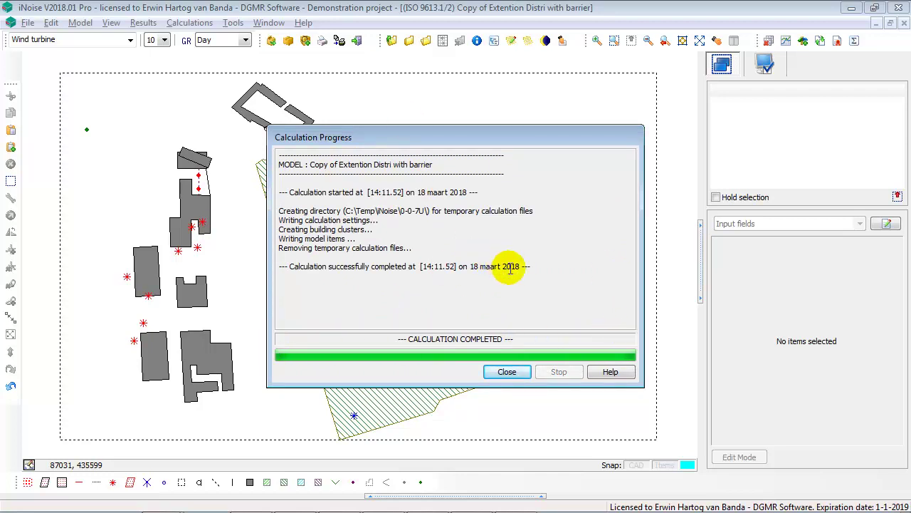
Step: Change the Dwellings building height from 20.00 m to 25 m
{"action": "left_click", "coordinate": [507, 372]}
{"action": "left_click", "coordinate": [363, 149]}
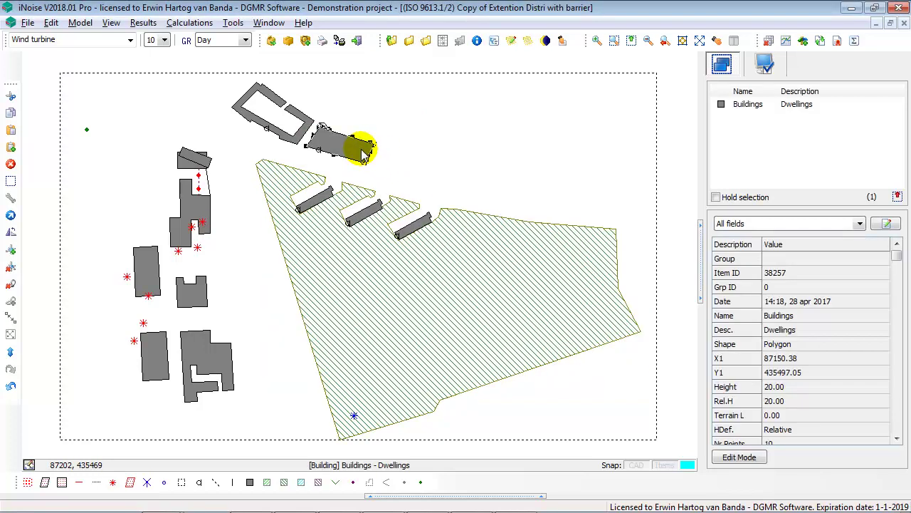
{"action": "double_click", "coordinate": [362, 150]}
{"action": "left_click", "coordinate": [360, 186]}
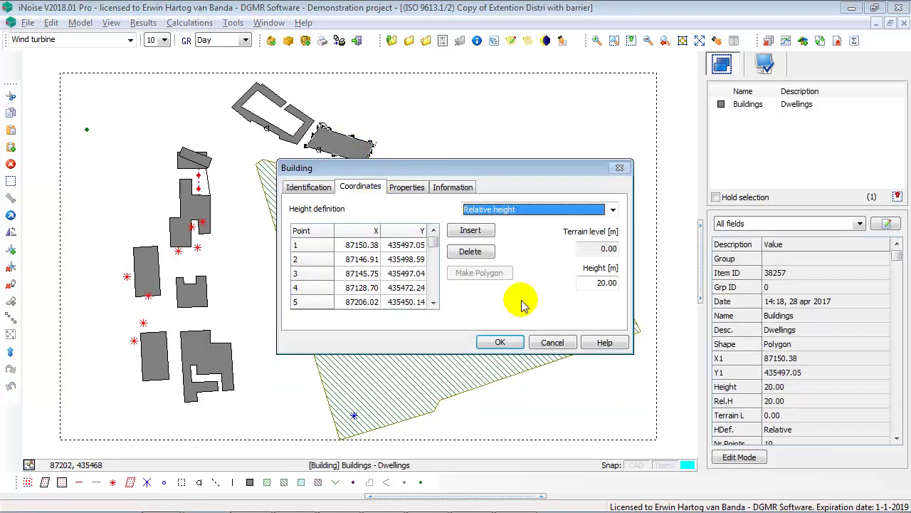
{"action": "double_click", "coordinate": [584, 281]}
{"action": "type", "text": "25"}
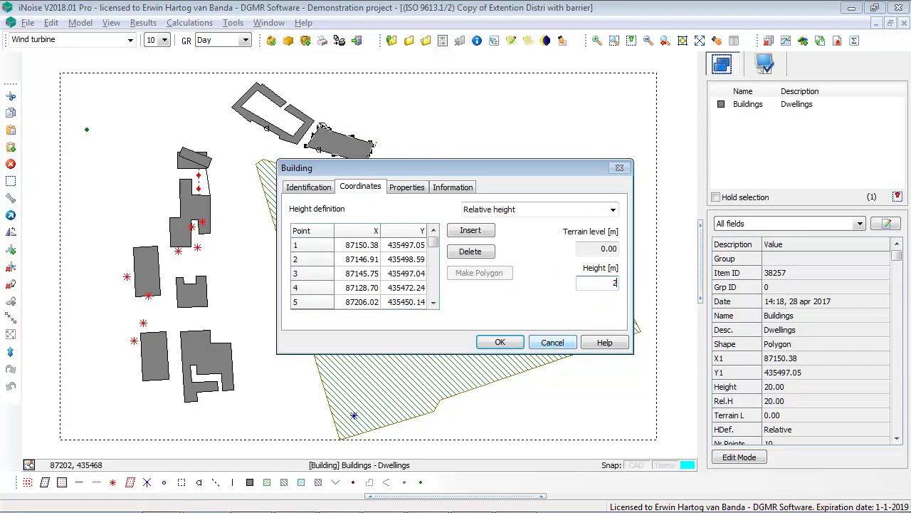
{"action": "left_click", "coordinate": [502, 342]}
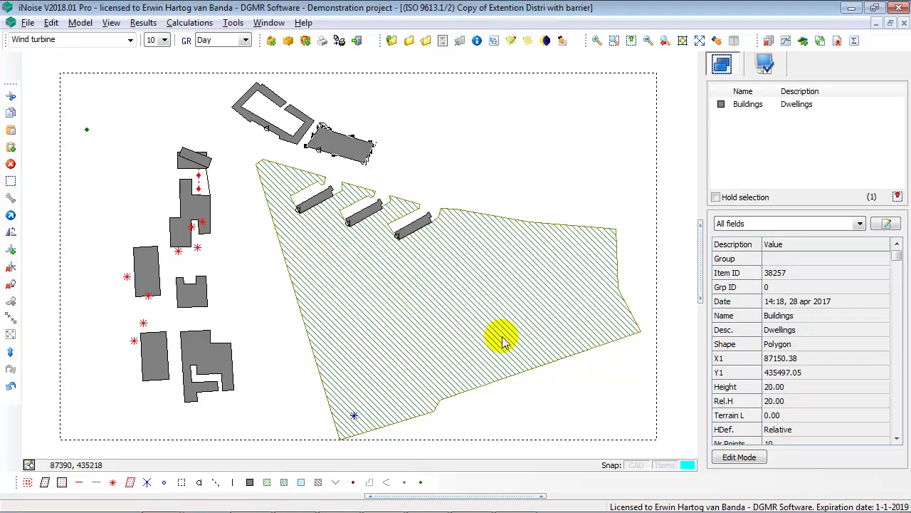
Step: Turn on the contour display, accepting the default colour bands
{"action": "left_click", "coordinate": [143, 22]}
{"action": "left_click", "coordinate": [169, 122]}
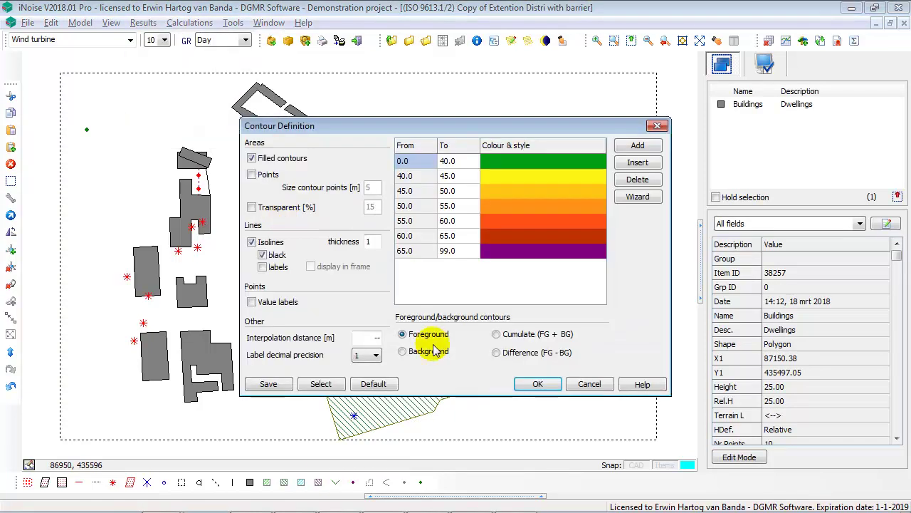
{"action": "left_click", "coordinate": [529, 383]}
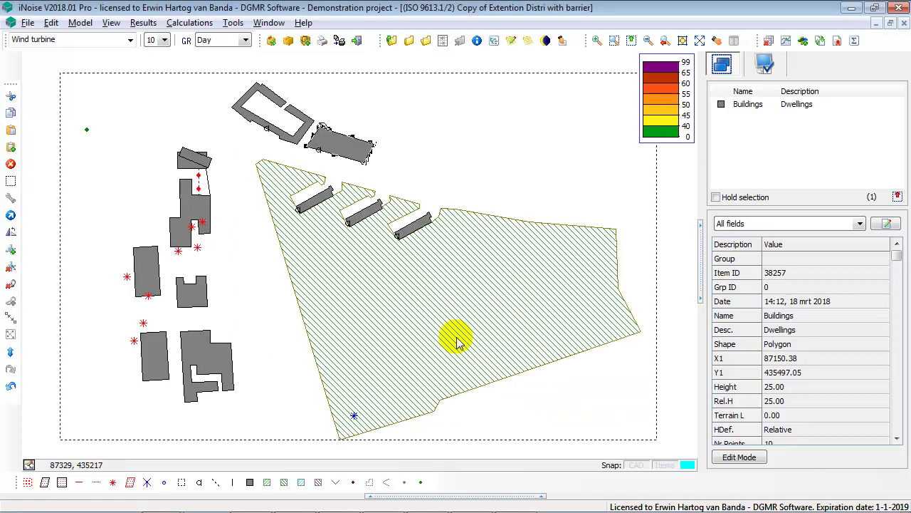
Step: Recalculate all points with the 25 m building and close the report
{"action": "left_click", "coordinate": [187, 23]}
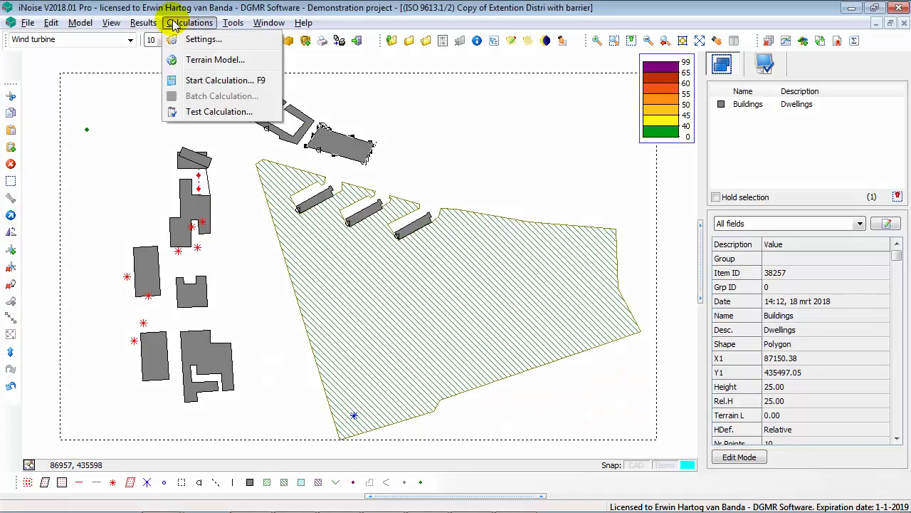
{"action": "left_click", "coordinate": [200, 80]}
{"action": "left_click", "coordinate": [486, 335]}
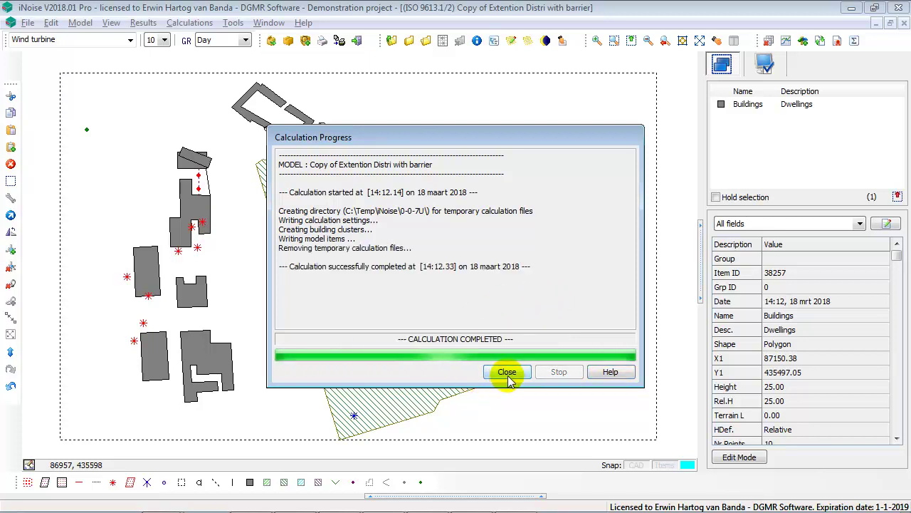
{"action": "left_click", "coordinate": [507, 372]}
Step: Draw the coloured noise contours on the map
{"action": "left_click", "coordinate": [143, 22]}
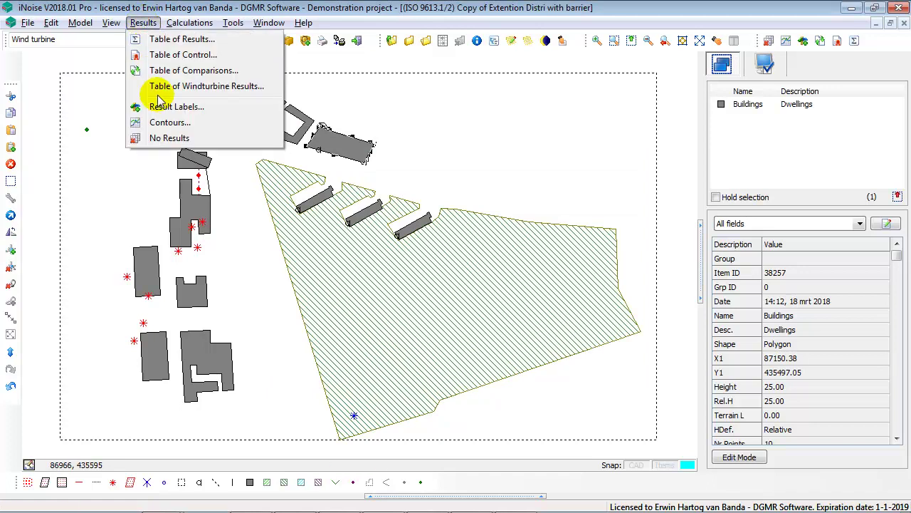
{"action": "left_click", "coordinate": [170, 124]}
{"action": "left_click", "coordinate": [534, 383]}
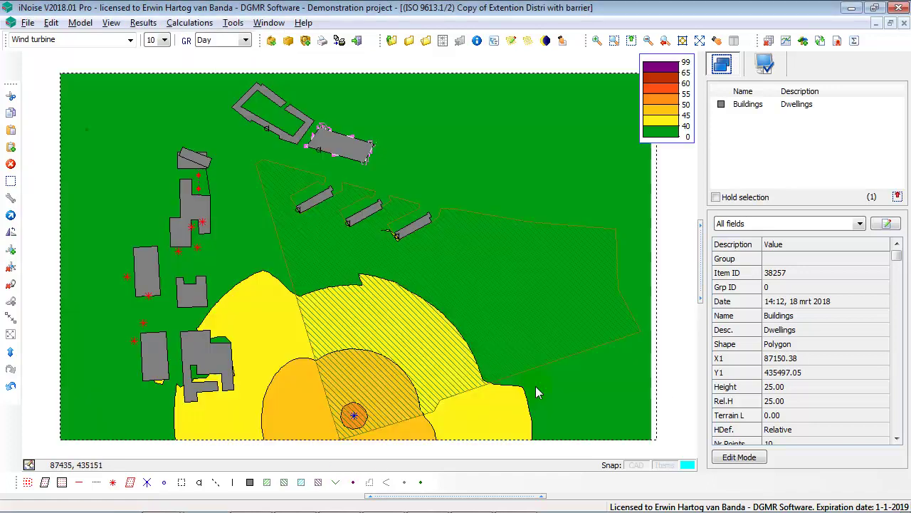
Step: Remove the displayed contour results from the map with No Results
{"action": "left_click", "coordinate": [189, 22]}
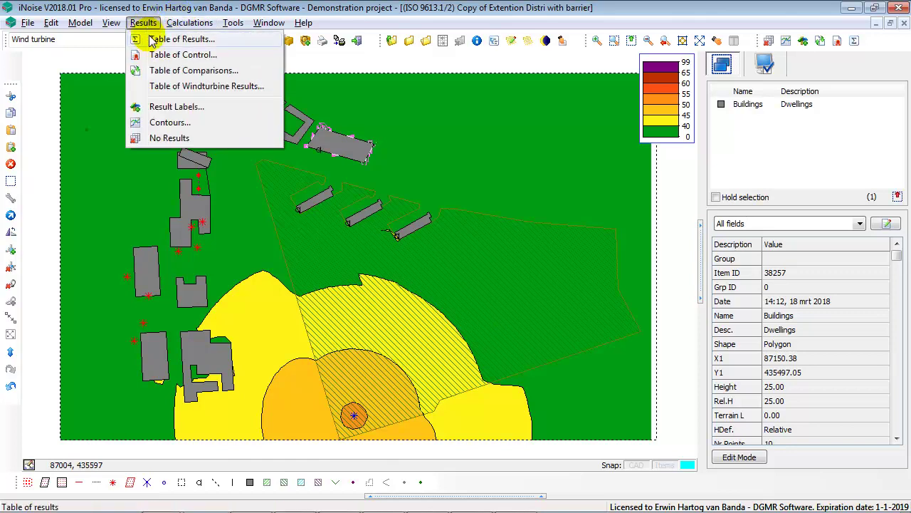
{"action": "left_click", "coordinate": [162, 138]}
{"action": "left_click", "coordinate": [190, 22]}
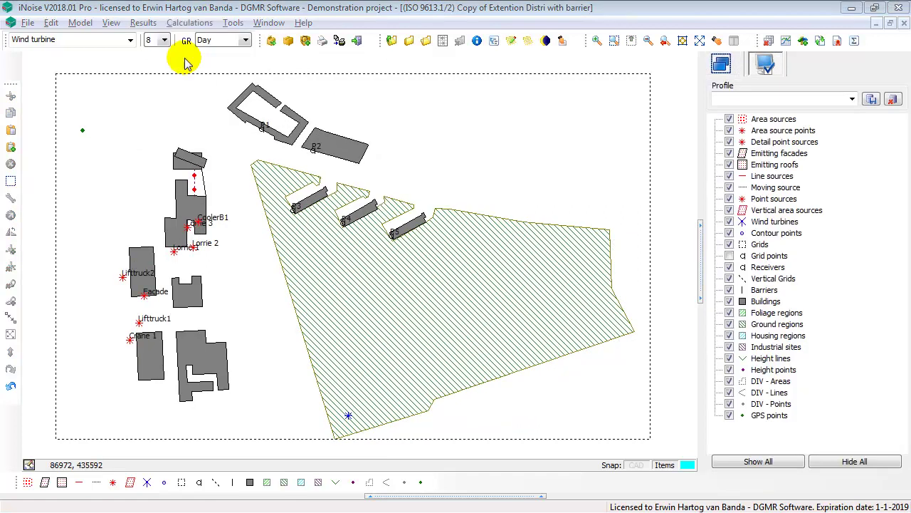
Step: Open the Test Calculation dialog and move it down and to the right
{"action": "left_click", "coordinate": [188, 22]}
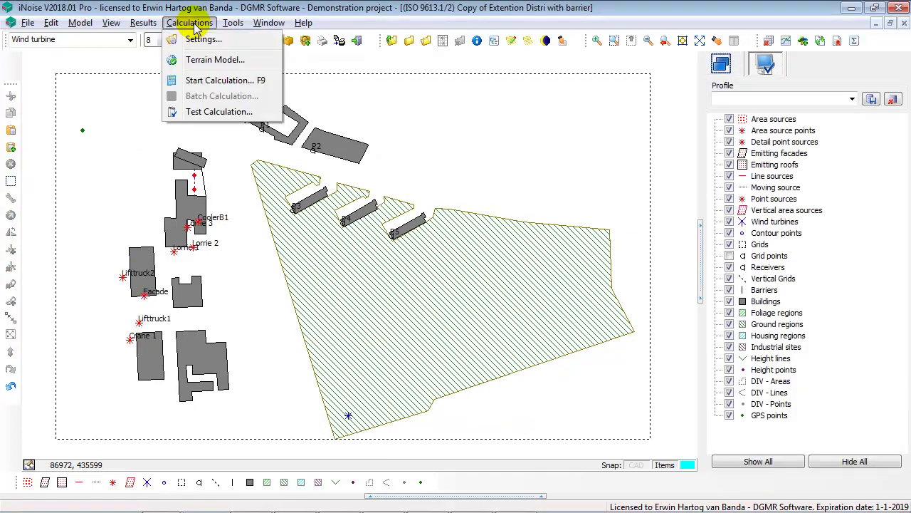
{"action": "left_click", "coordinate": [212, 112]}
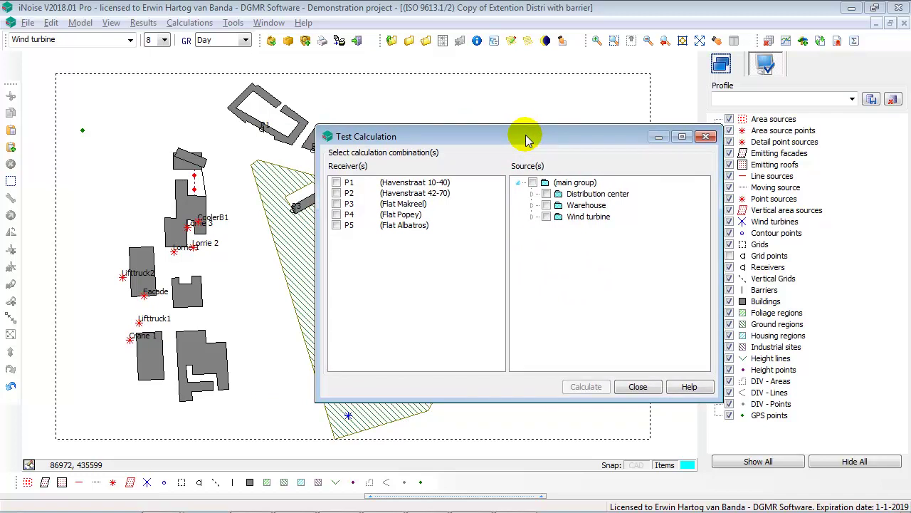
{"action": "left_click_drag", "start_coordinate": [525, 139], "coordinate": [543, 166]}
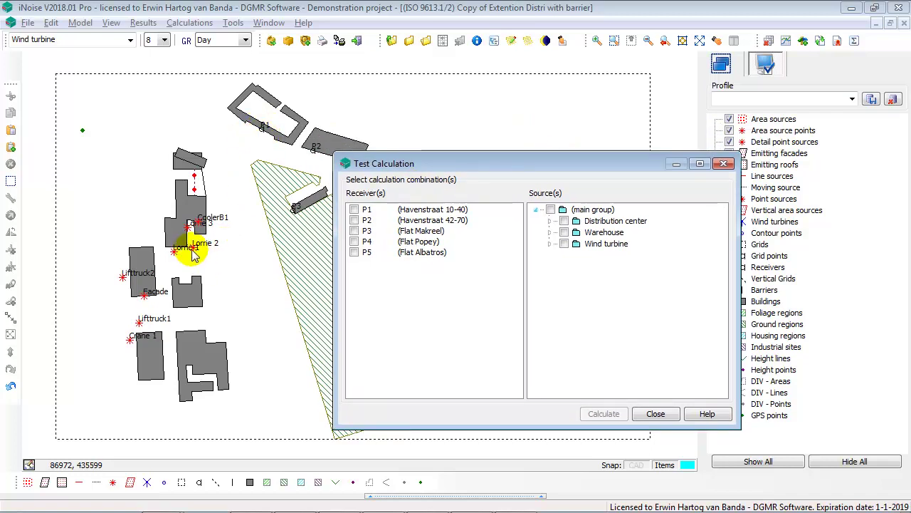
Step: Test-calculate receiver P1 against source Lorrie 2 only, with detailed cross sections and shapefile path export
{"action": "left_click", "coordinate": [355, 210]}
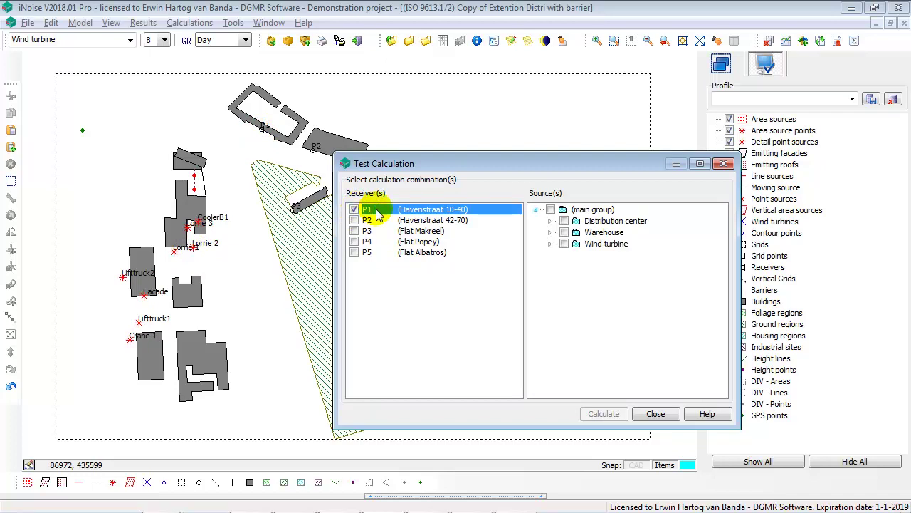
{"action": "left_click", "coordinate": [551, 210]}
{"action": "left_click", "coordinate": [550, 221]}
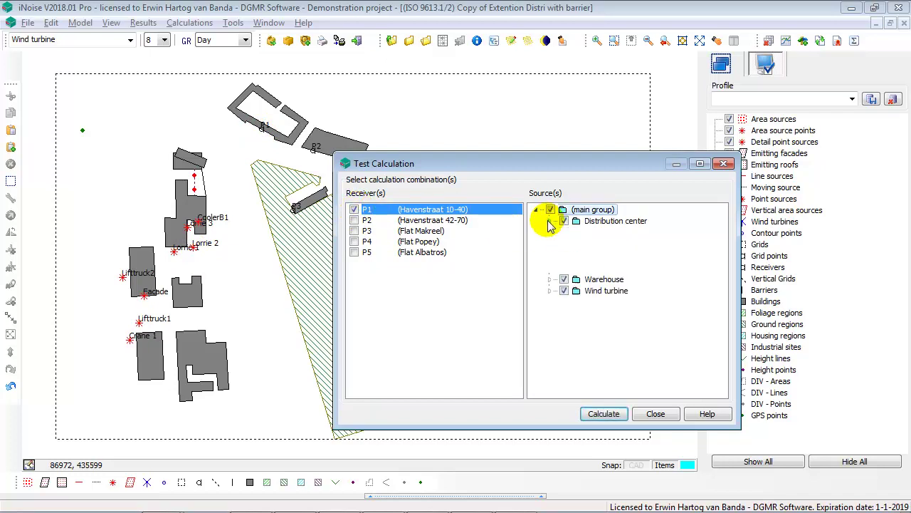
{"action": "left_click", "coordinate": [552, 211]}
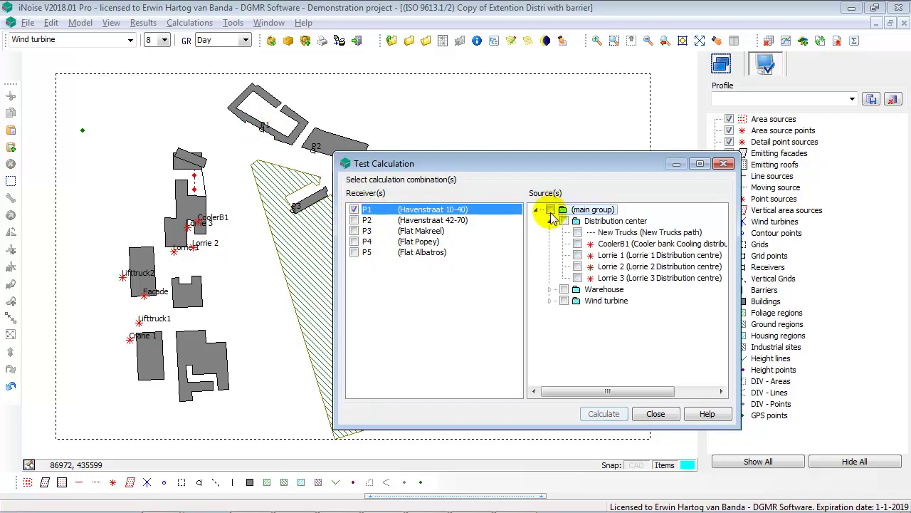
{"action": "left_click", "coordinate": [578, 266]}
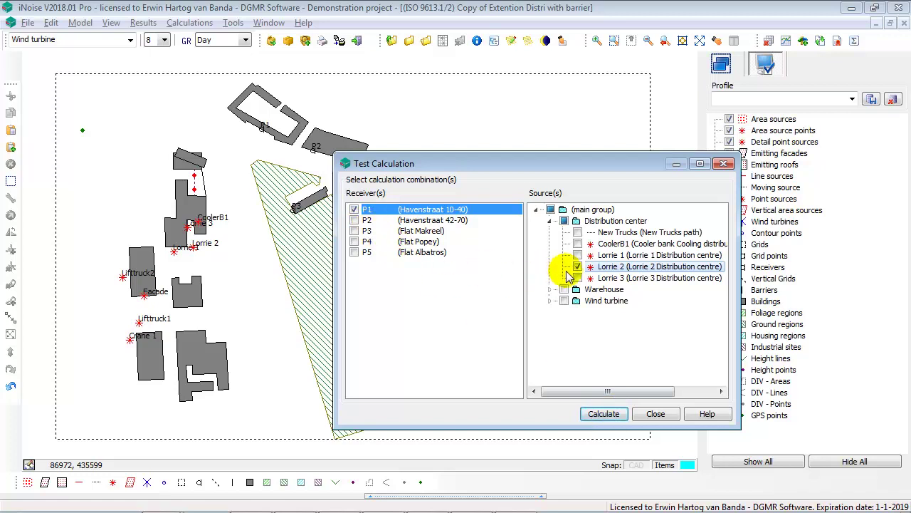
{"action": "left_click", "coordinate": [603, 414]}
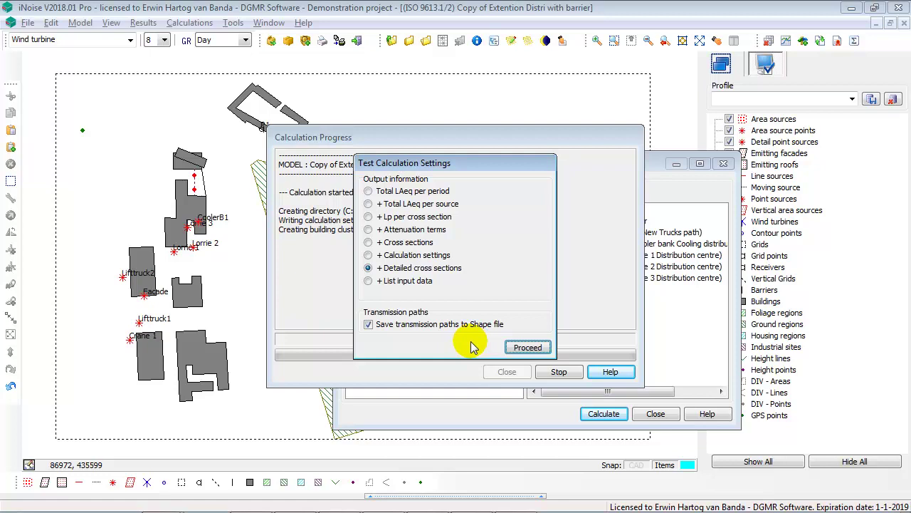
{"action": "left_click", "coordinate": [531, 347]}
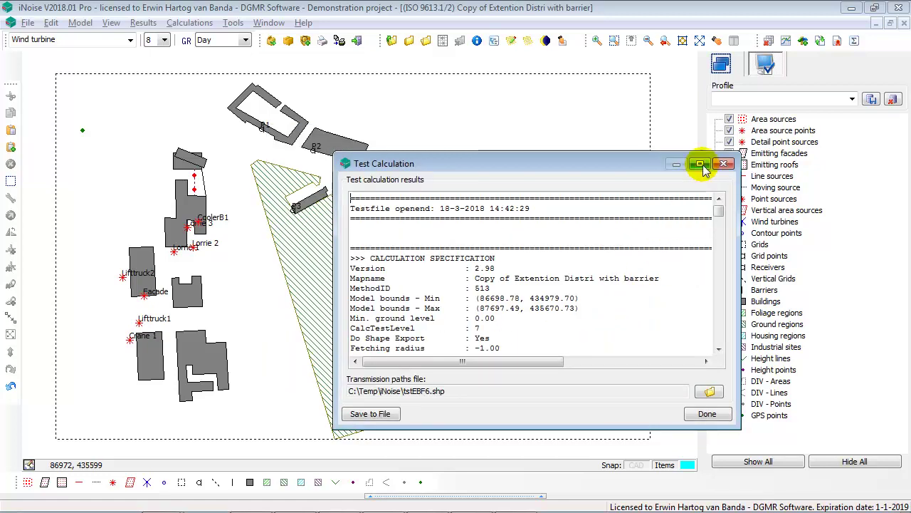
Step: Maximize the test results window and scroll to the P1–Lorrie 2 cross section
{"action": "left_click", "coordinate": [700, 165]}
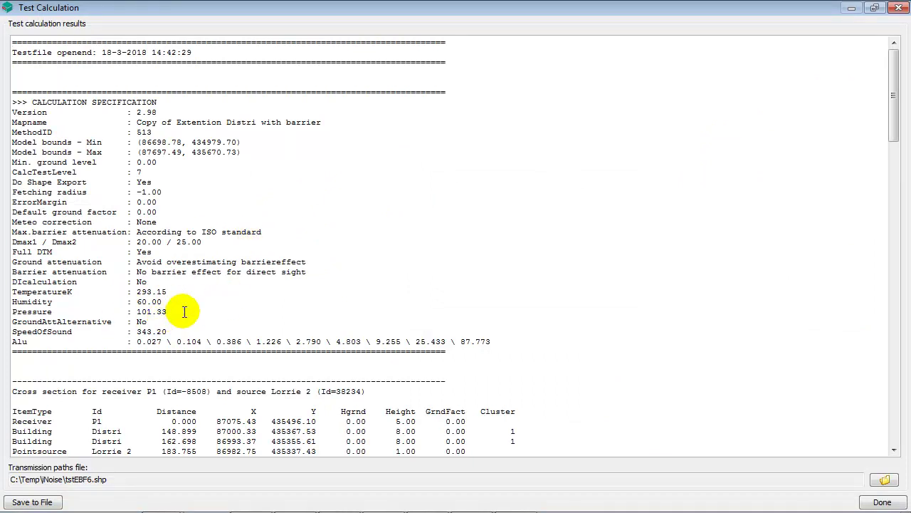
{"action": "scroll", "coordinate": [183, 311], "scroll_direction": "down", "scroll_amount": 6}
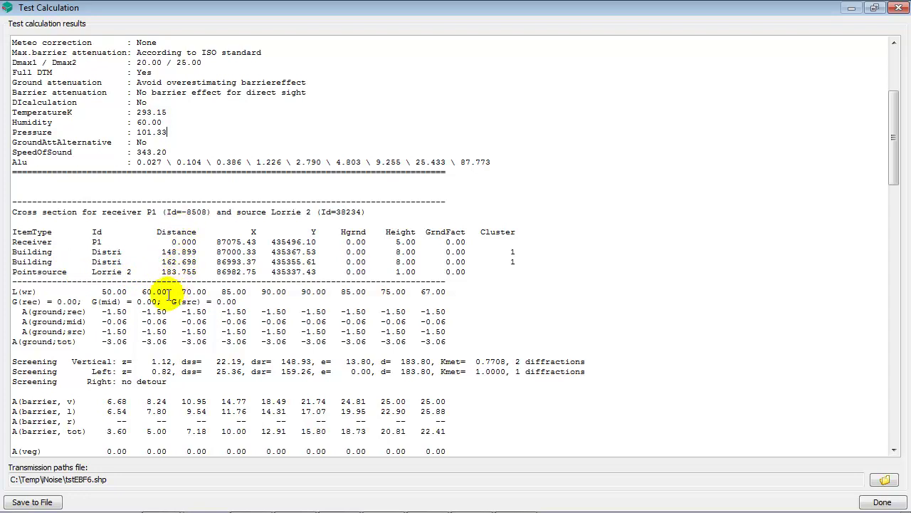
{"action": "scroll", "coordinate": [158, 314], "scroll_direction": "down", "scroll_amount": 1}
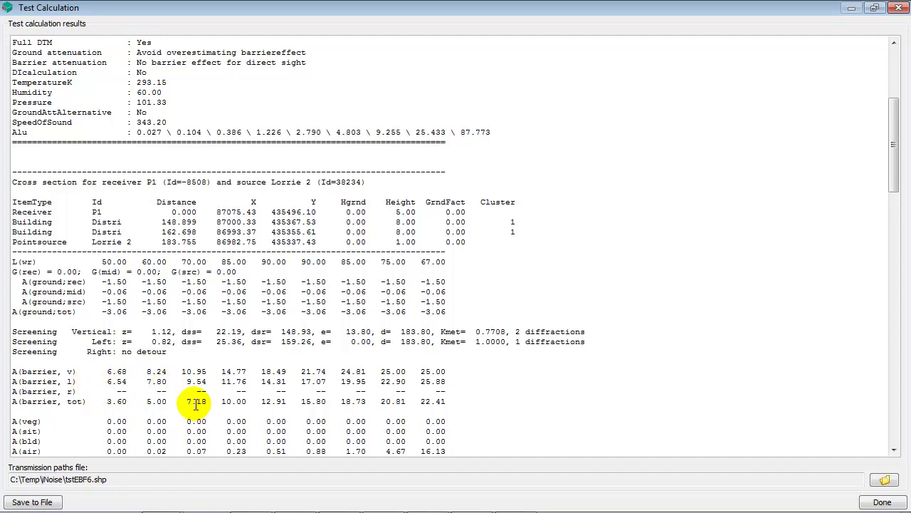
{"action": "scroll", "coordinate": [197, 403], "scroll_direction": "down", "scroll_amount": 3}
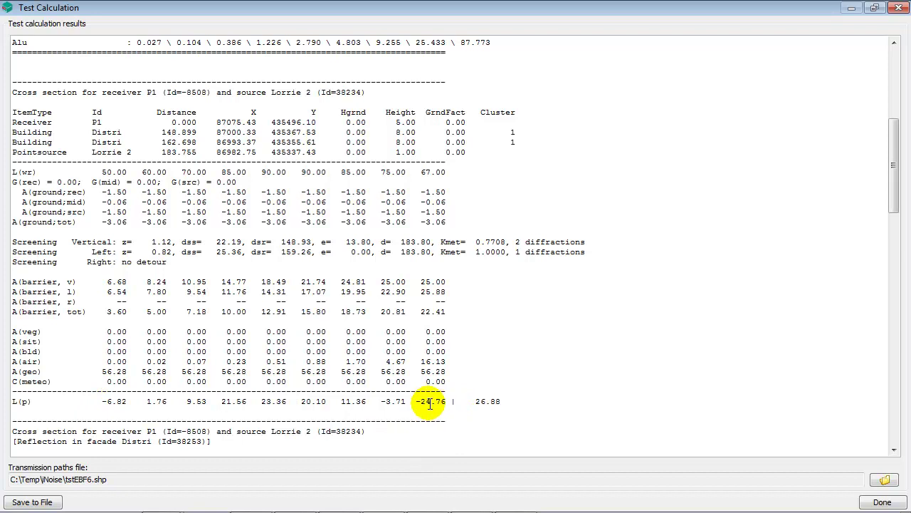
{"action": "scroll", "coordinate": [151, 393], "scroll_direction": "down", "scroll_amount": 1}
{"action": "scroll", "coordinate": [151, 393], "scroll_direction": "down", "scroll_amount": 5}
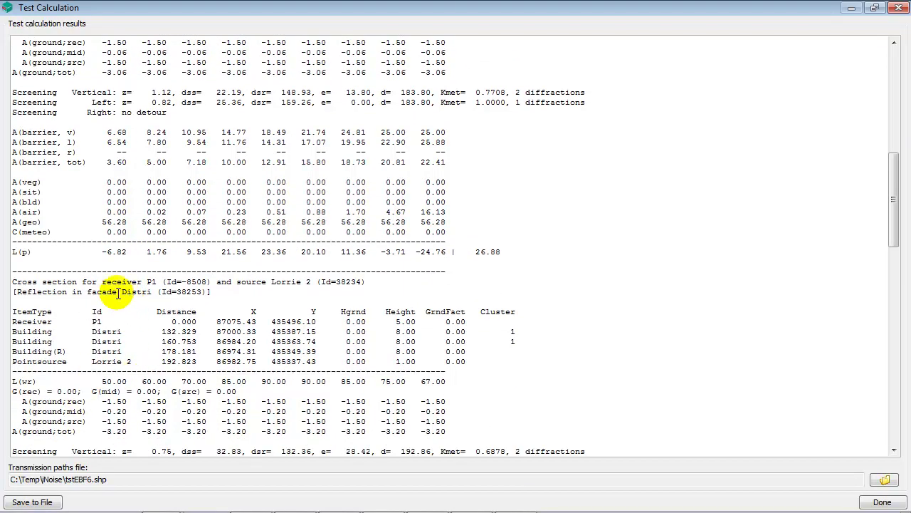
{"action": "scroll", "coordinate": [135, 302], "scroll_direction": "down", "scroll_amount": 5}
{"action": "scroll", "coordinate": [139, 302], "scroll_direction": "down", "scroll_amount": 4}
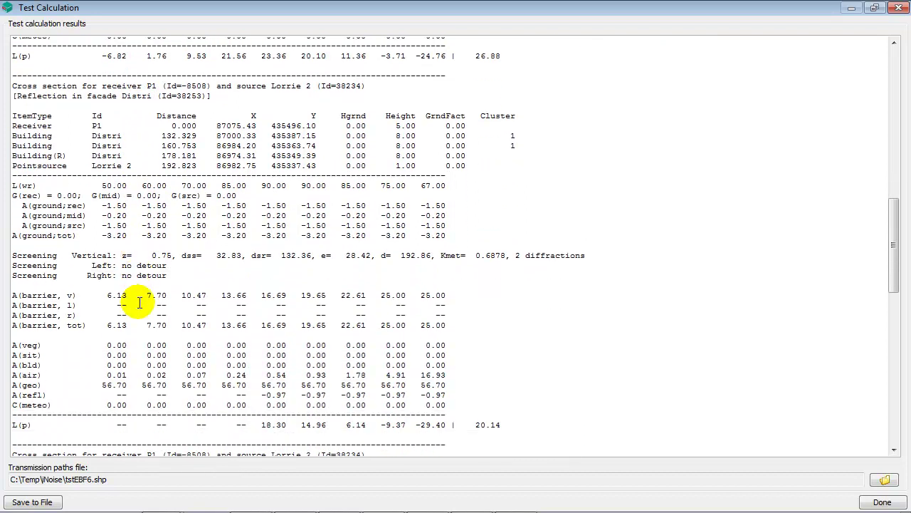
{"action": "scroll", "coordinate": [139, 302], "scroll_direction": "down", "scroll_amount": 4}
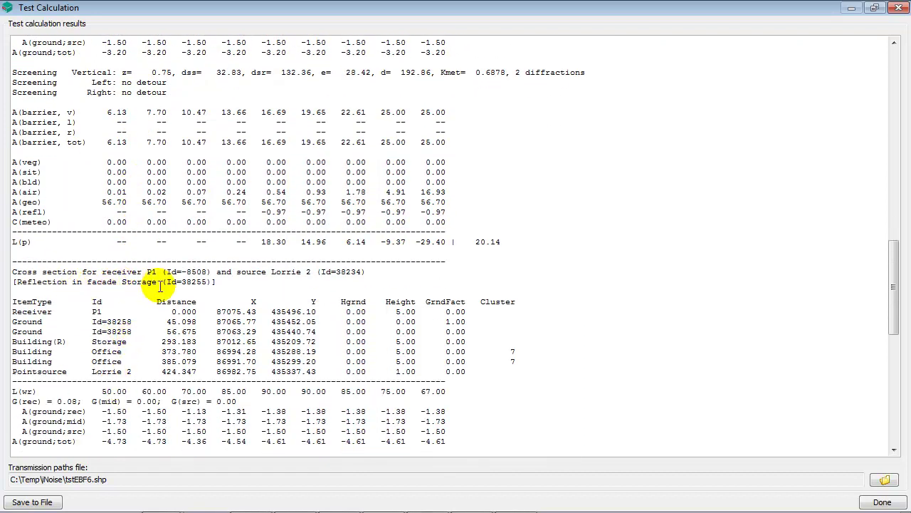
{"action": "scroll", "coordinate": [124, 347], "scroll_direction": "down", "scroll_amount": 10}
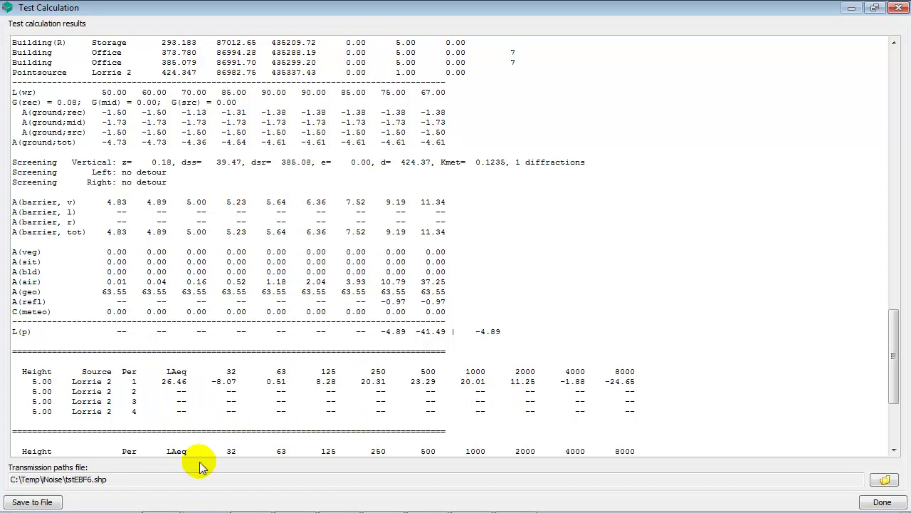
Step: Save the transmission paths to the Desktop as temp3.shp, based on the name temp2.shp
{"action": "left_click", "coordinate": [105, 479]}
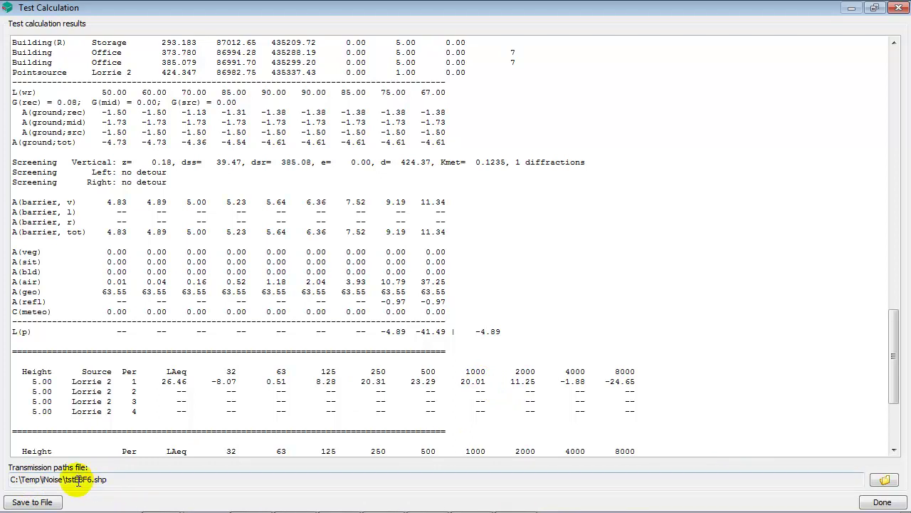
{"action": "left_click_drag", "start_coordinate": [31, 479], "coordinate": [57, 481]}
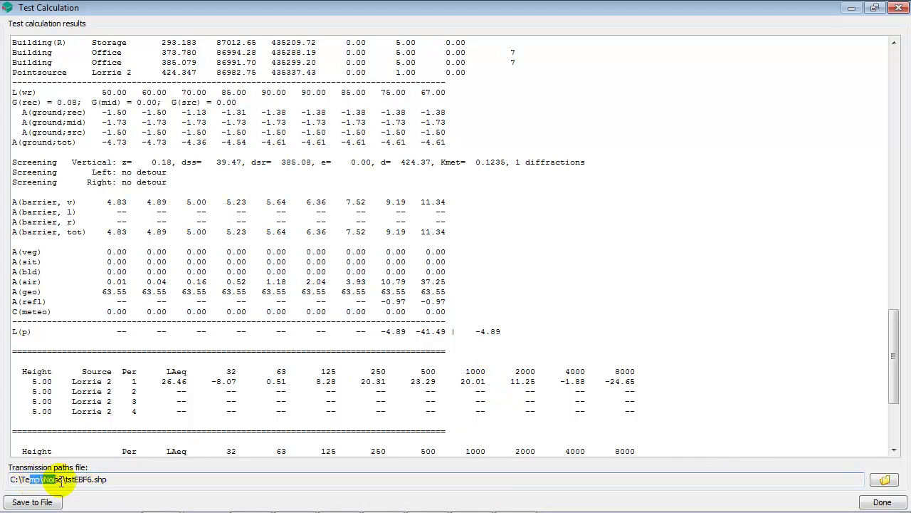
{"action": "left_click", "coordinate": [885, 479]}
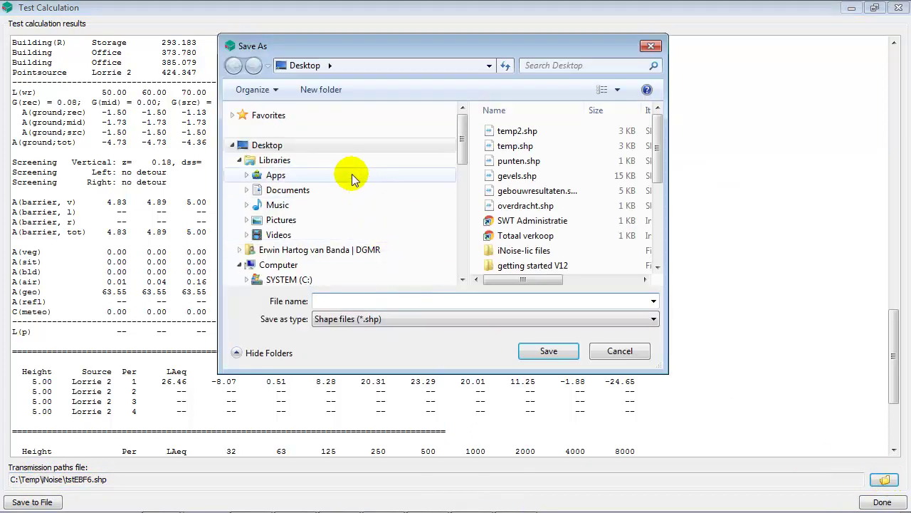
{"action": "left_click", "coordinate": [529, 134]}
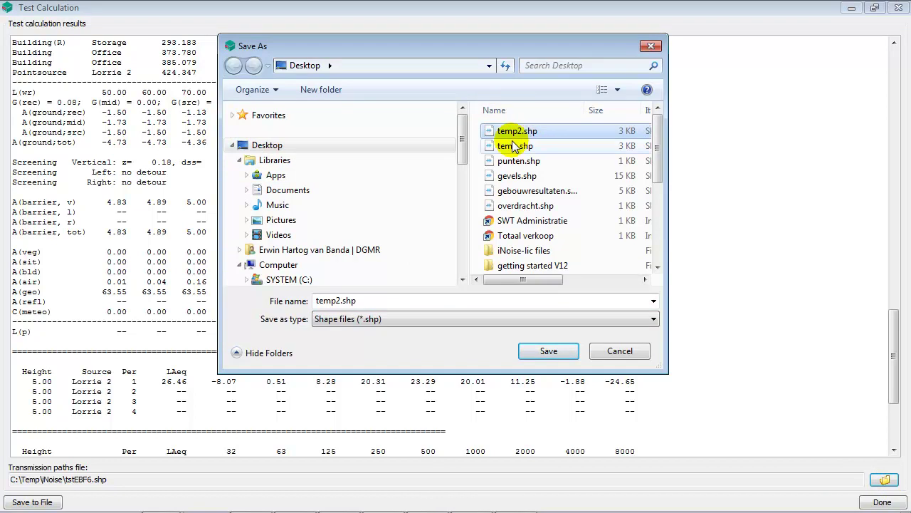
{"action": "double_click", "coordinate": [329, 301]}
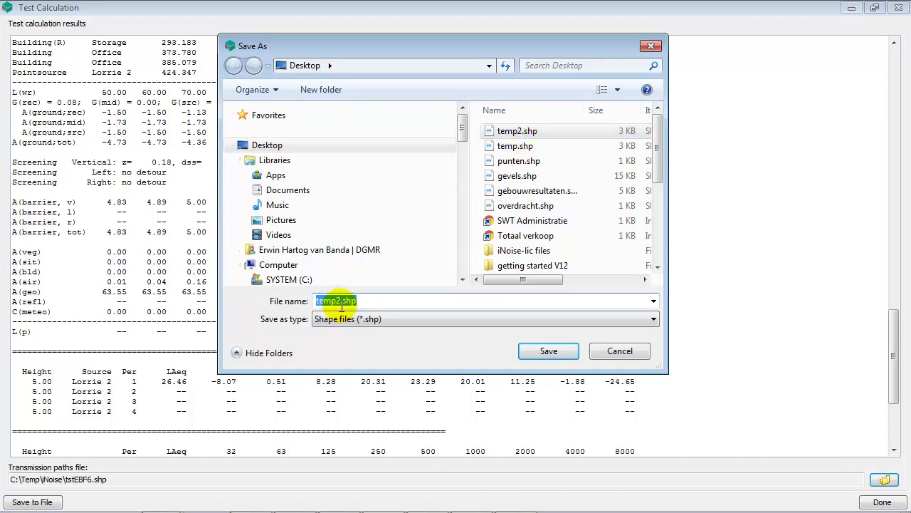
{"action": "left_click", "coordinate": [339, 300]}
{"action": "left_click_drag", "start_coordinate": [339, 301], "coordinate": [343, 301]}
{"action": "type", "text": "3"}
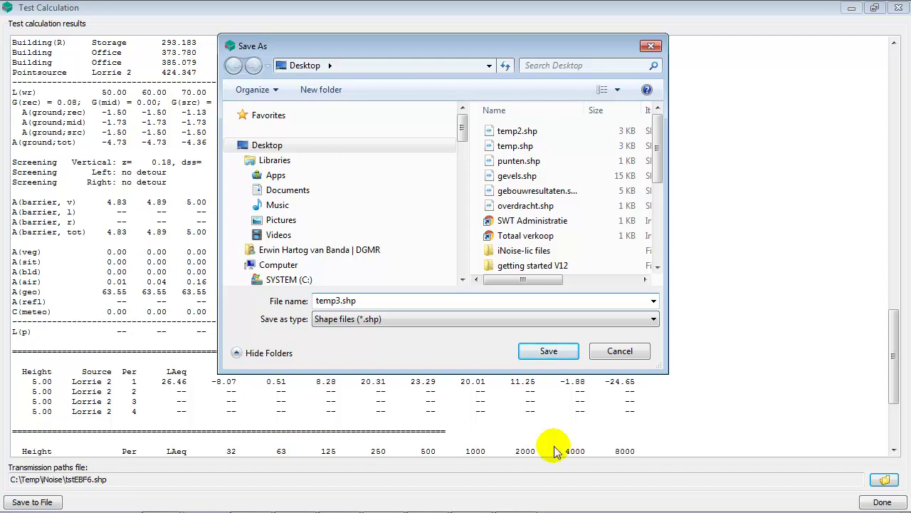
{"action": "left_click", "coordinate": [549, 351]}
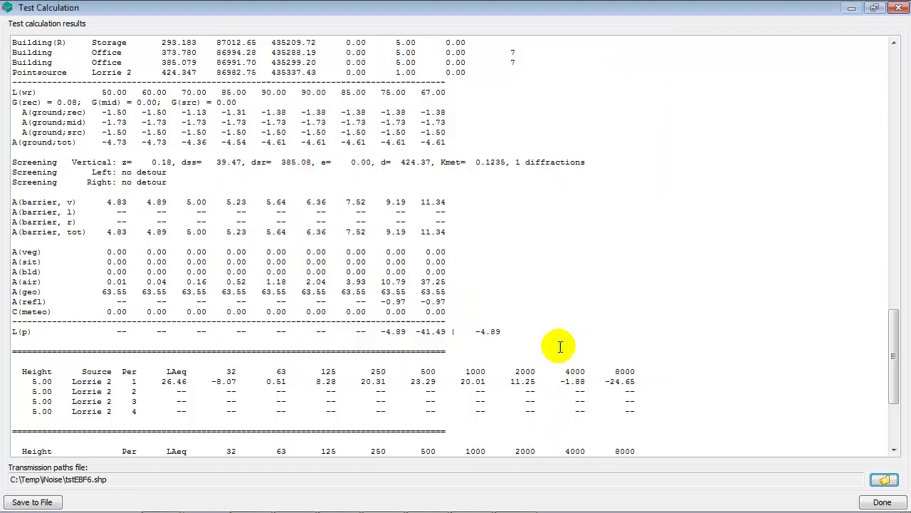
Step: Add temp3.shp as a background map layer and zoom in on the transmission paths
{"action": "left_click", "coordinate": [899, 8]}
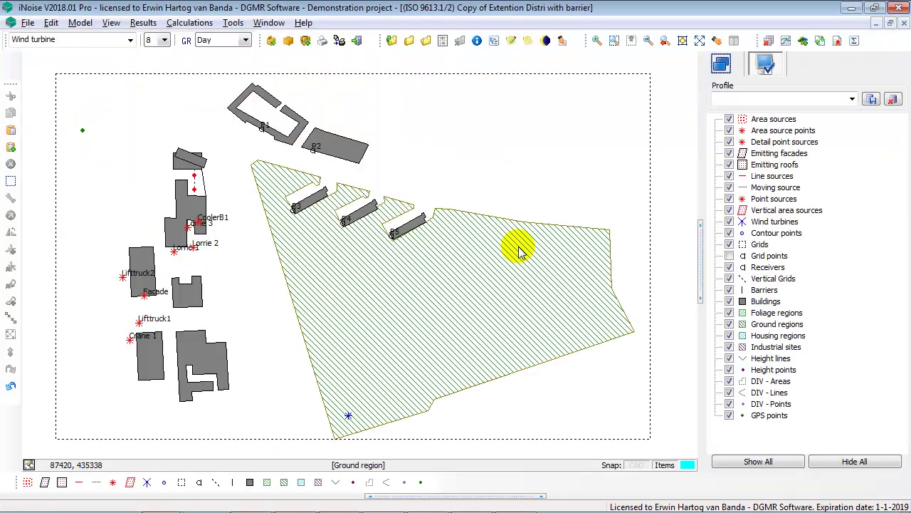
{"action": "left_click", "coordinate": [112, 22]}
{"action": "left_click", "coordinate": [135, 126]}
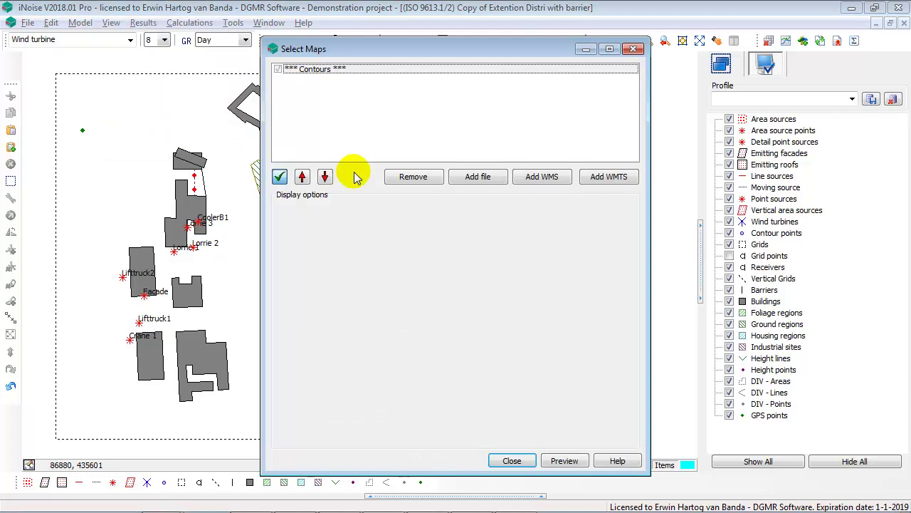
{"action": "left_click", "coordinate": [493, 179]}
{"action": "left_click", "coordinate": [470, 130]}
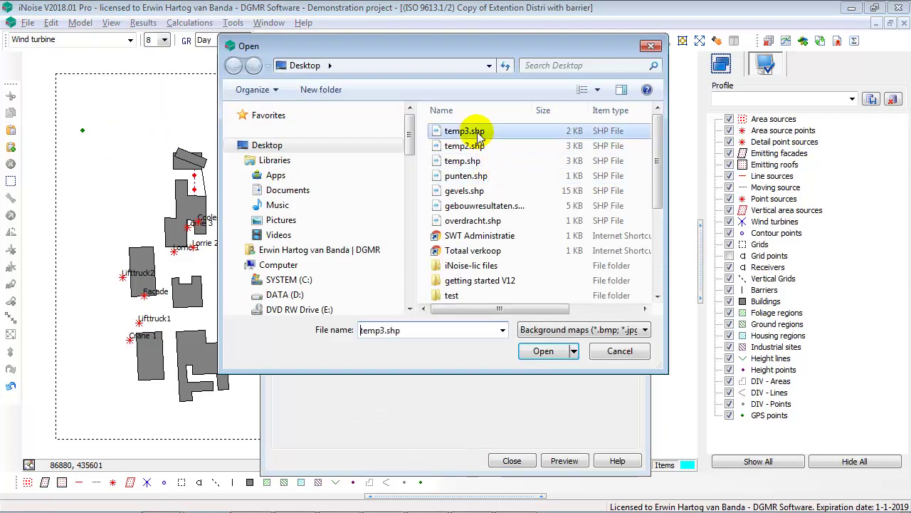
{"action": "left_click", "coordinate": [543, 351]}
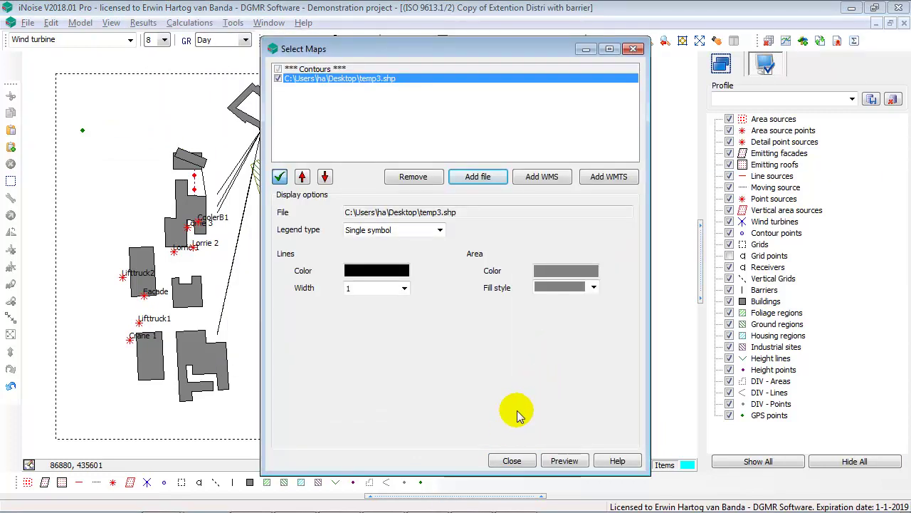
{"action": "left_click", "coordinate": [512, 461]}
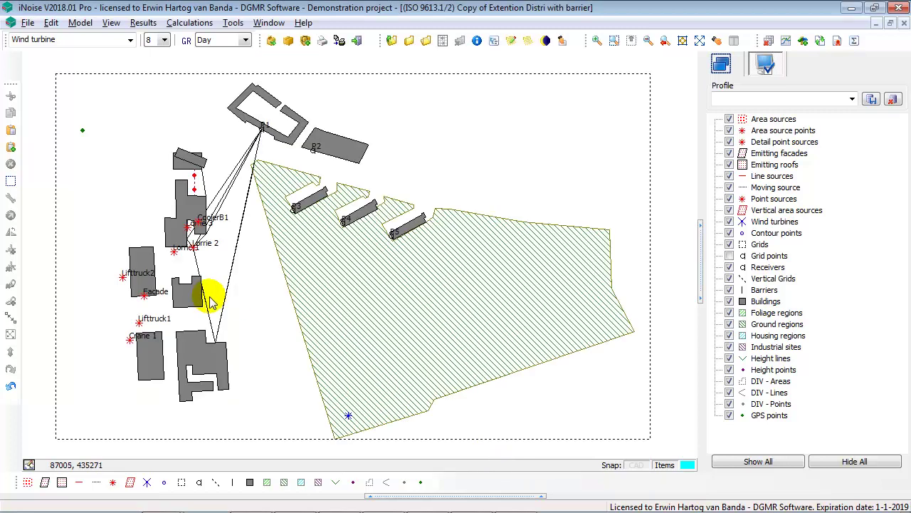
{"action": "scroll", "coordinate": [249, 276], "scroll_direction": "up", "scroll_amount": 2}
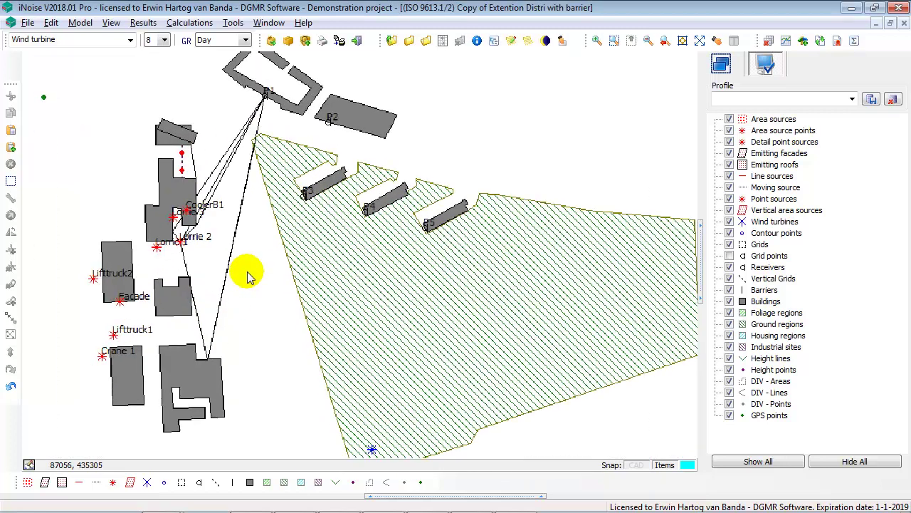